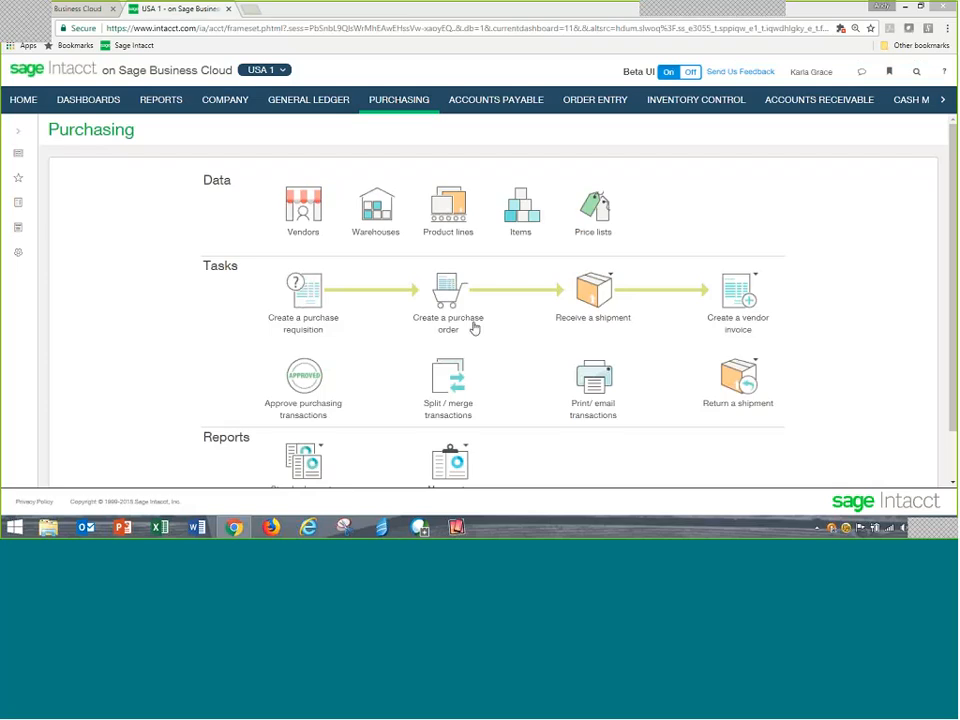
Step: Review the Purchasing overview, including the options for receiving a shipment and creating a vendor invoice, and the available reports
left_click(605, 308)
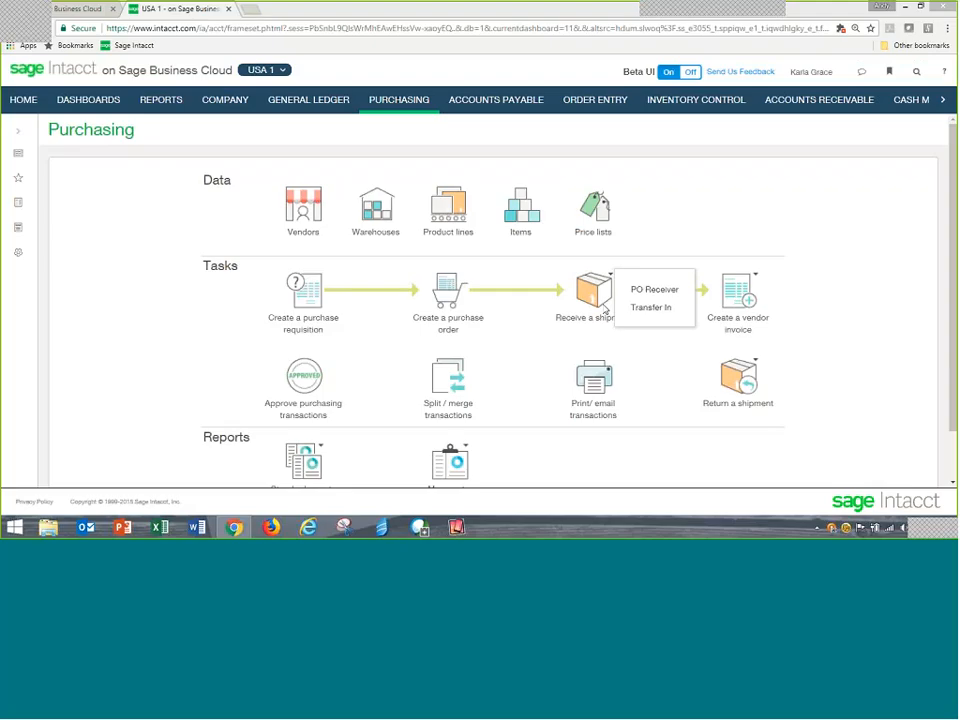
left_click(735, 303)
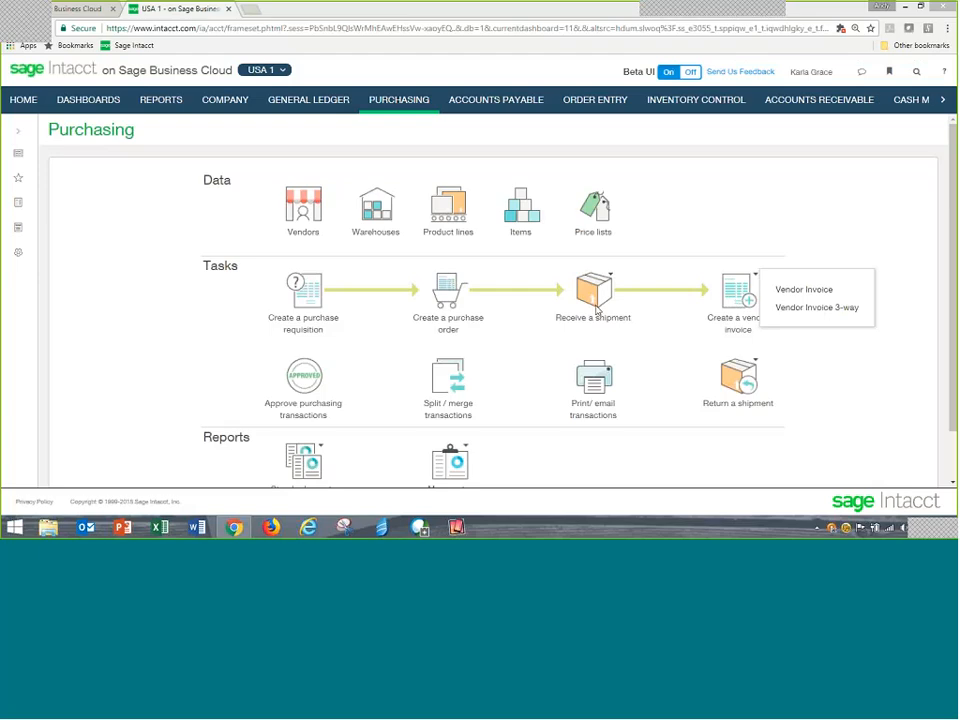
mouse_move(598, 301)
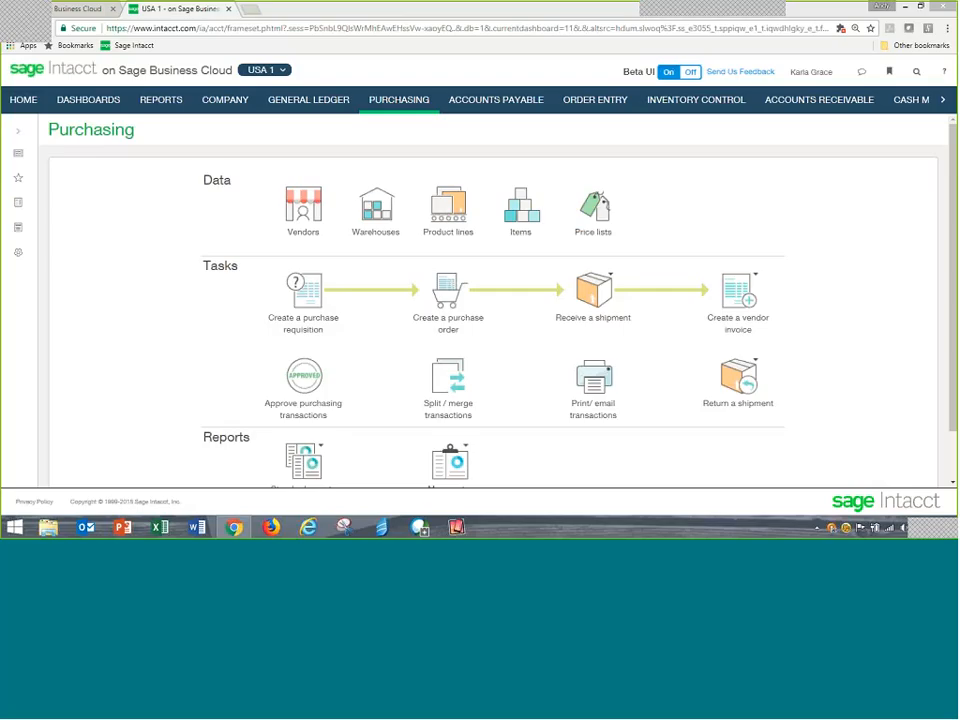
scroll(169, 428, "down", 1)
left_click(319, 390)
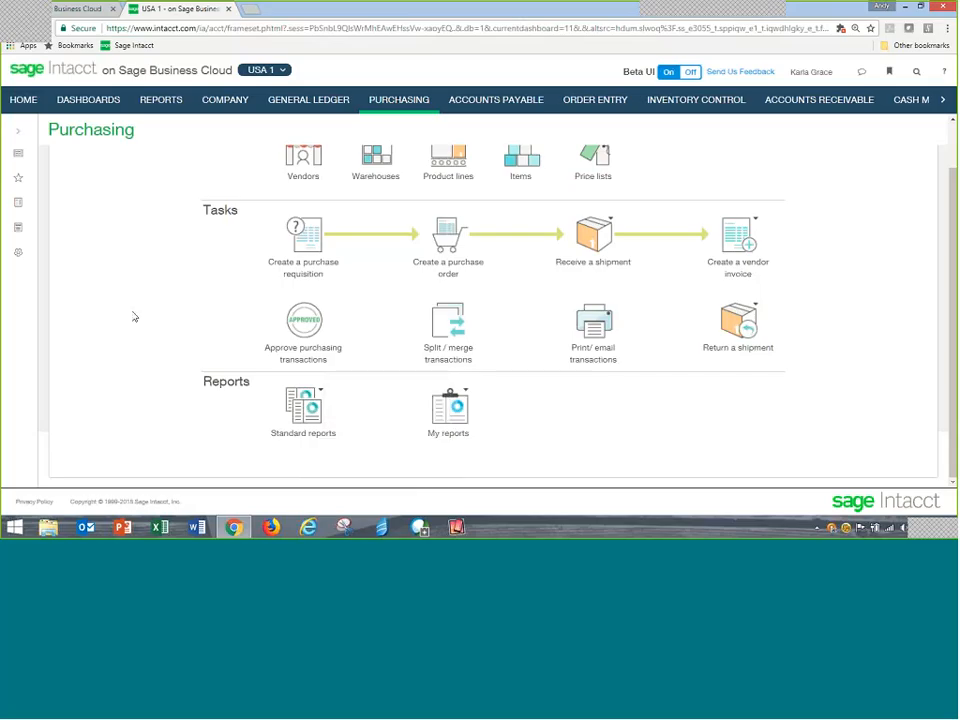
scroll(131, 320, "up", 1)
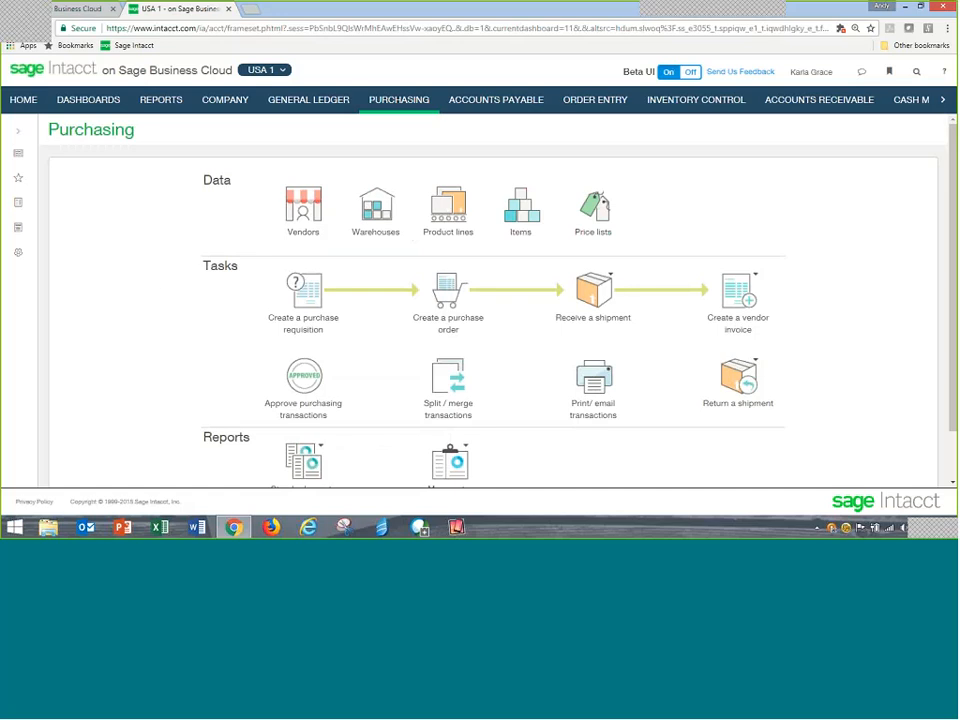
Step: Examine the Procurement dashboard's inventory valuation, vendor aging, physical inventory and top 10 operating expenses
left_click(90, 104)
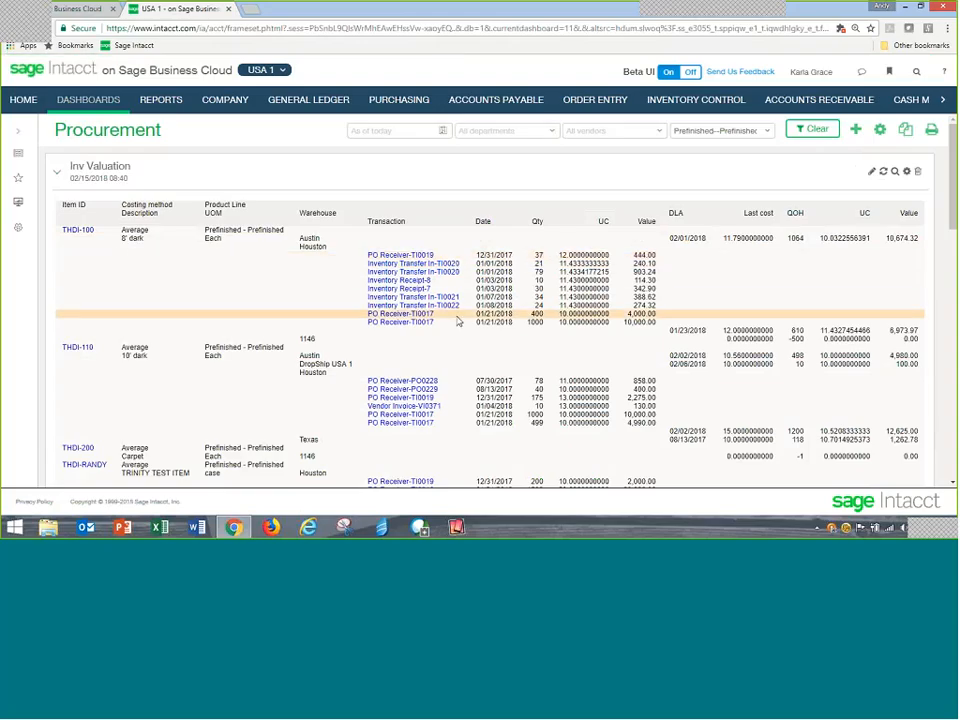
scroll(458, 321, "down", 2)
scroll(458, 321, "down", 3)
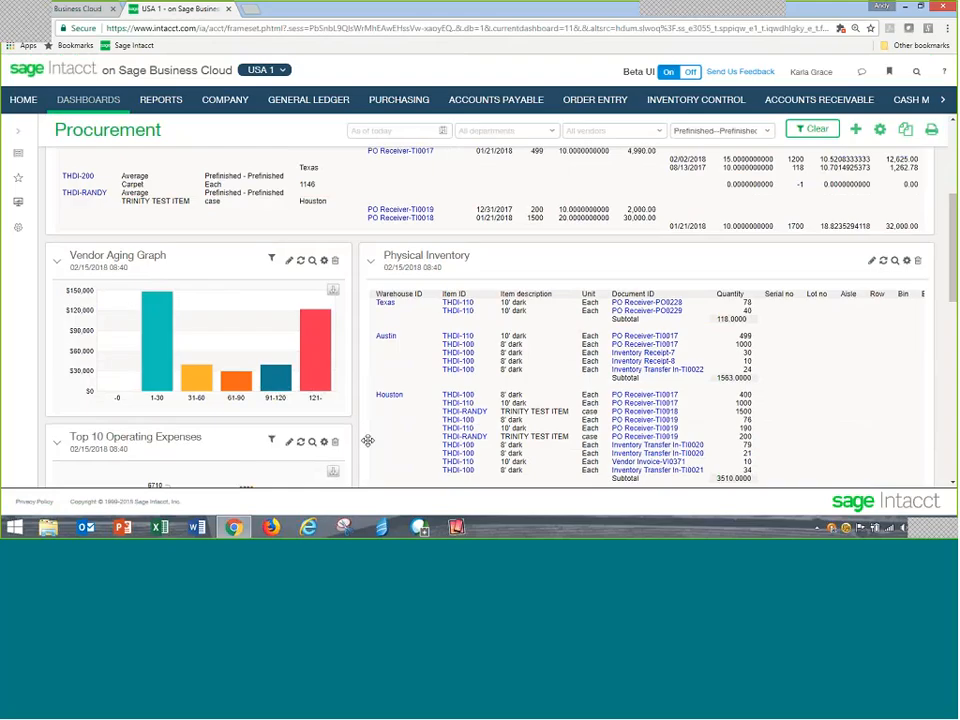
mouse_move(318, 350)
scroll(378, 436, "down", 1)
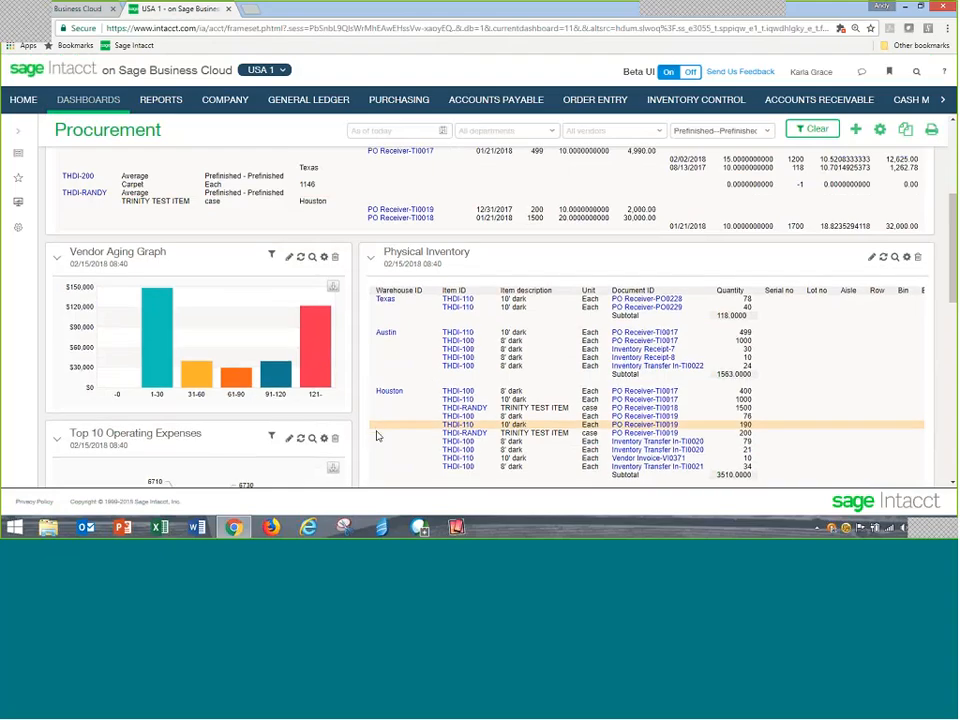
scroll(378, 436, "down", 2)
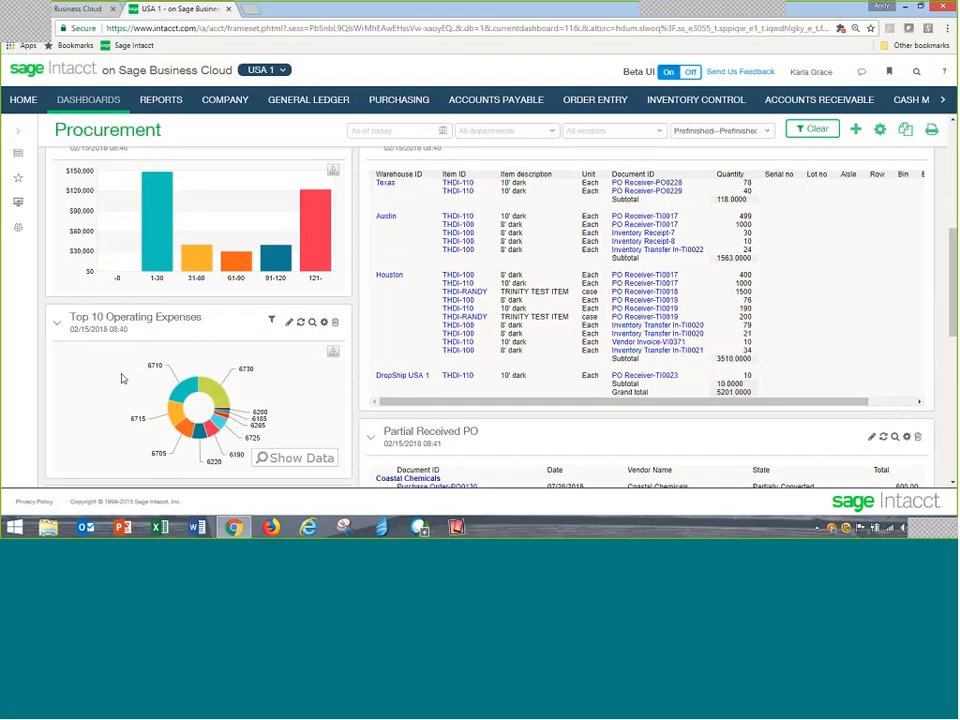
mouse_move(222, 402)
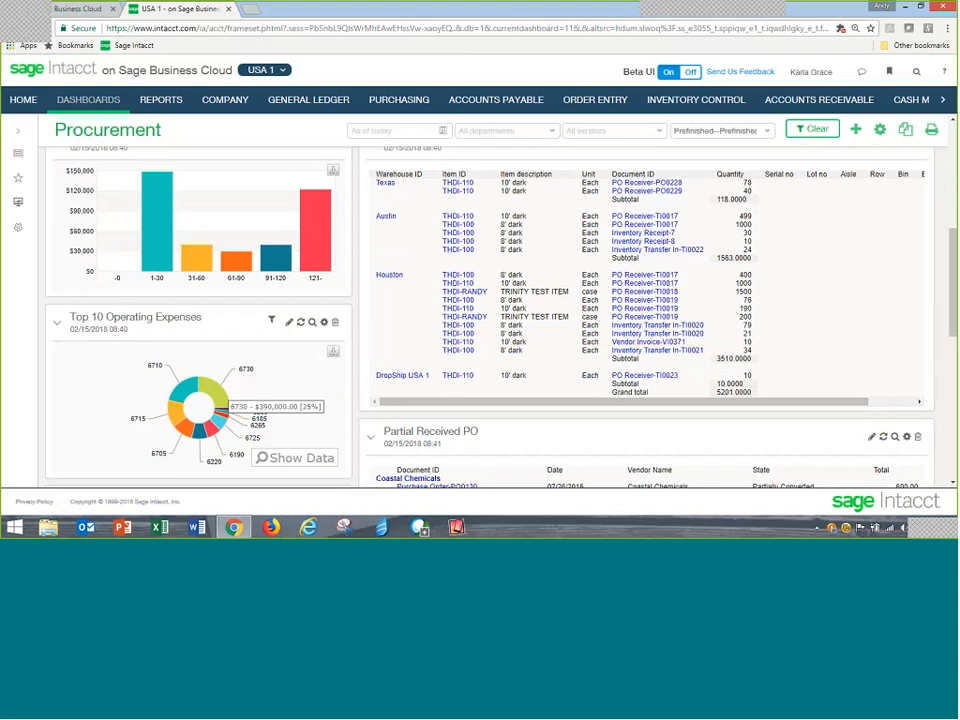
scroll(375, 170, "up", 5)
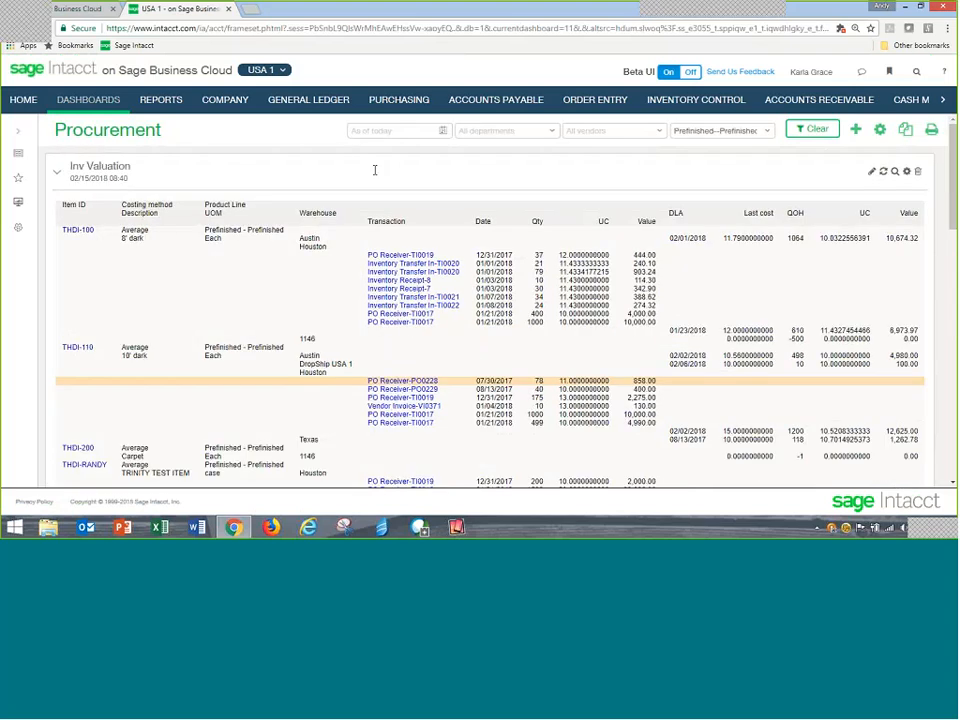
Step: Start a new purchase order in Purchasing, keep the default date, and choose Supplies & Services as the vendor
left_click(388, 108)
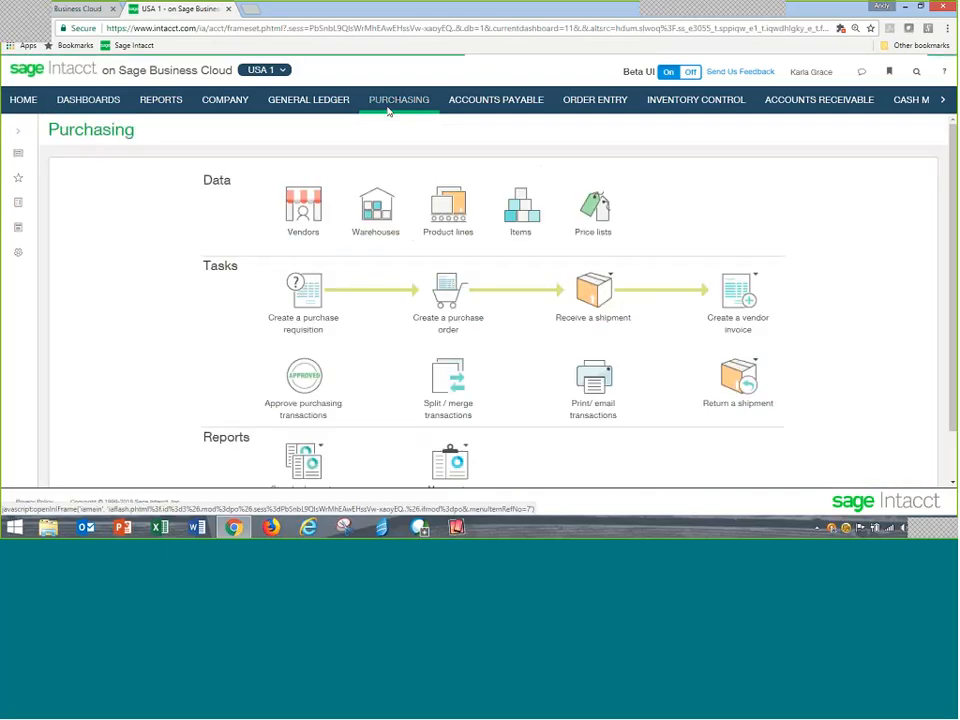
left_click(448, 292)
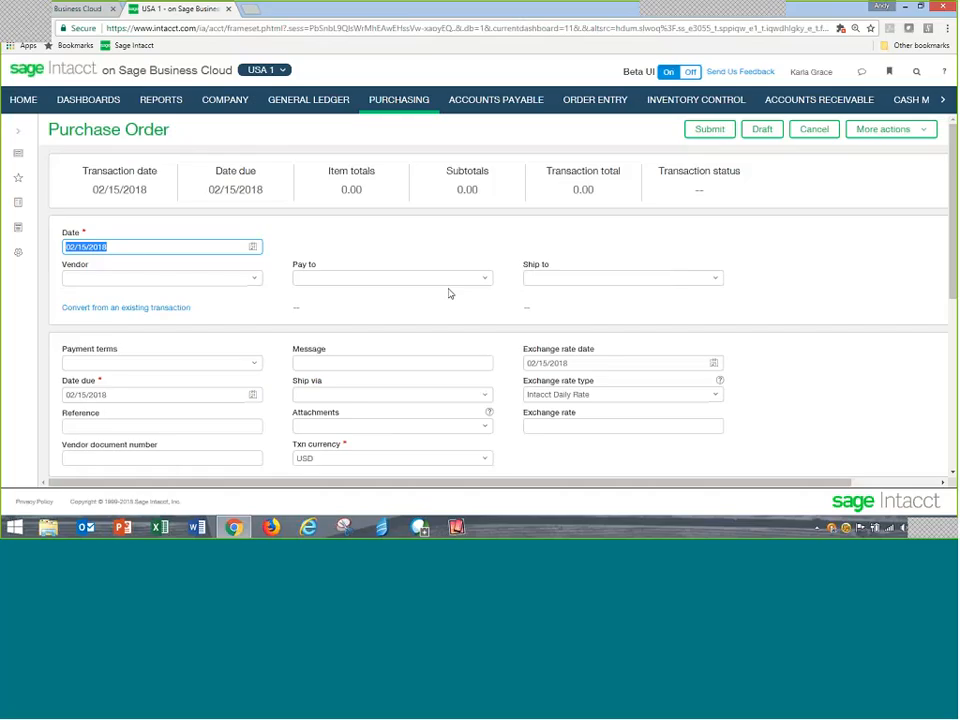
key("Tab")
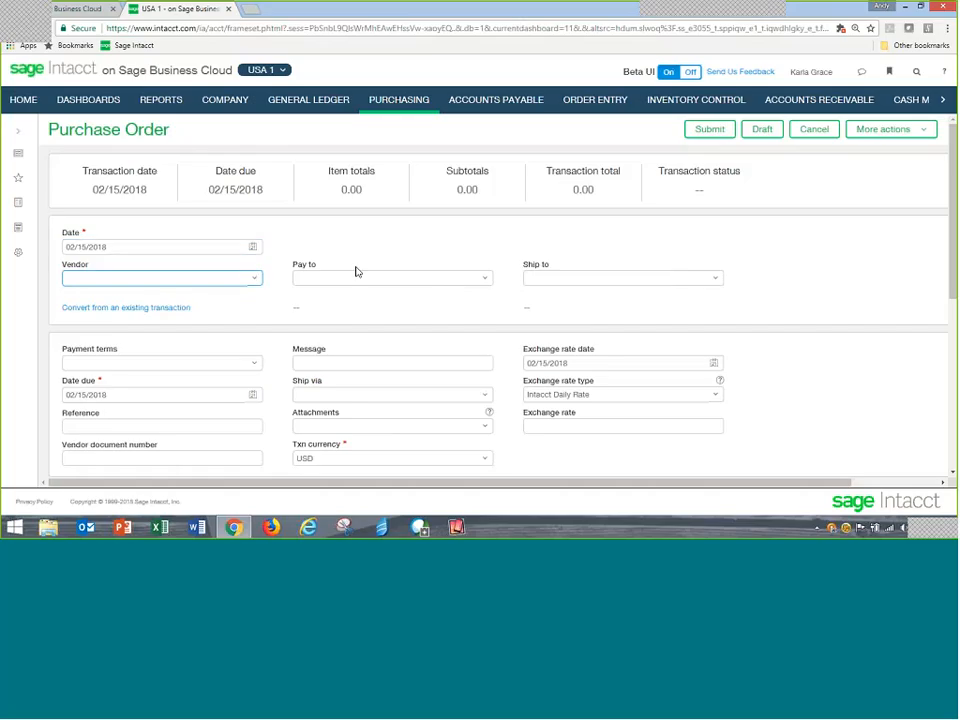
type("s")
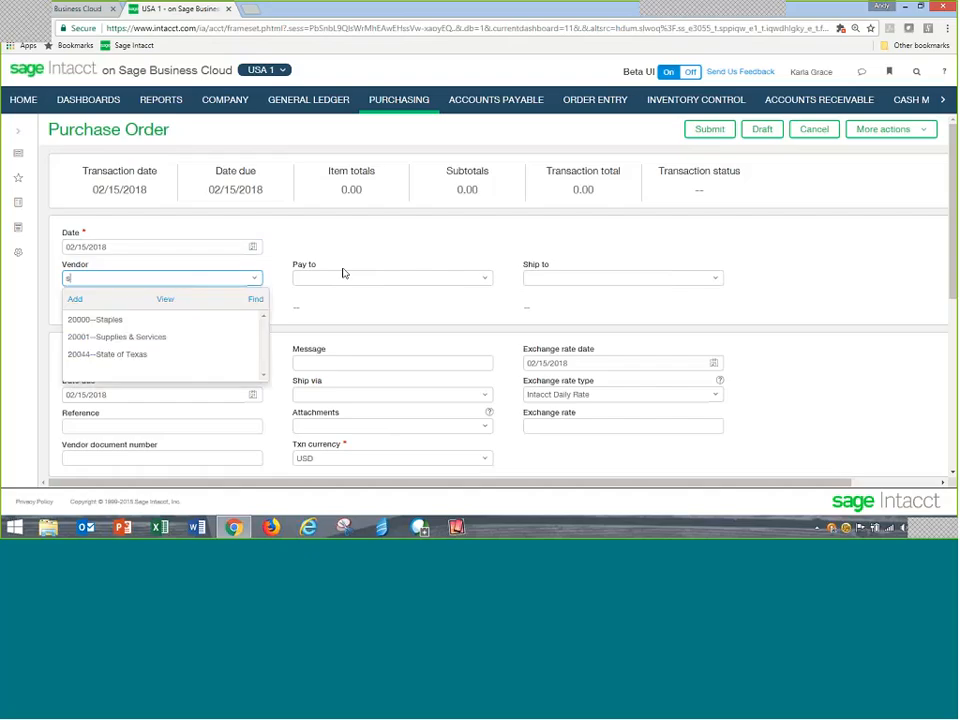
type("upplies & Services")
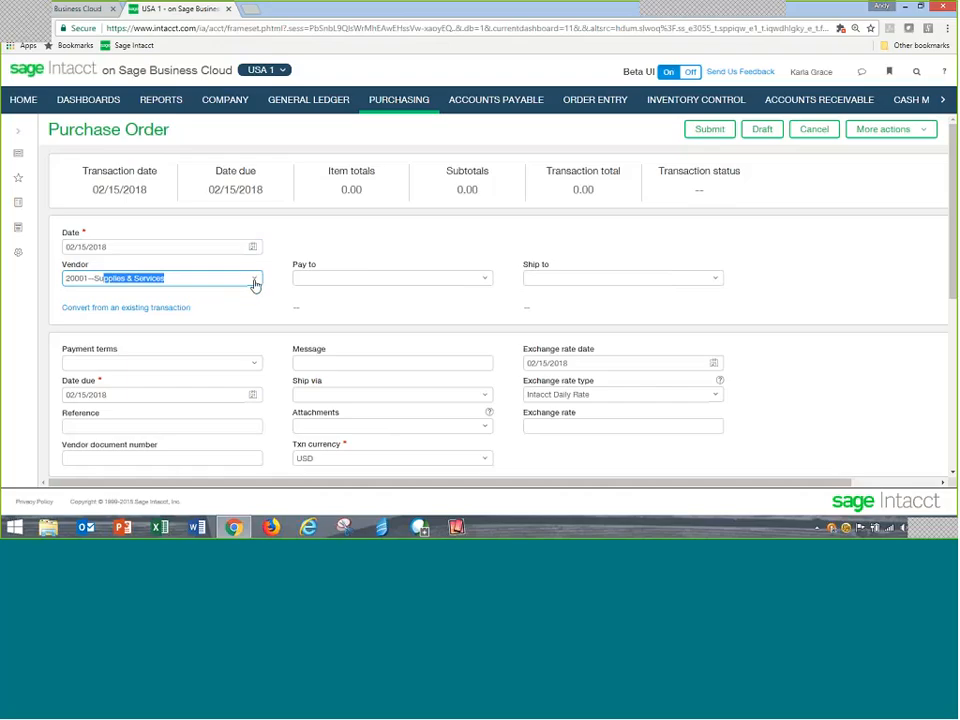
key("Tab")
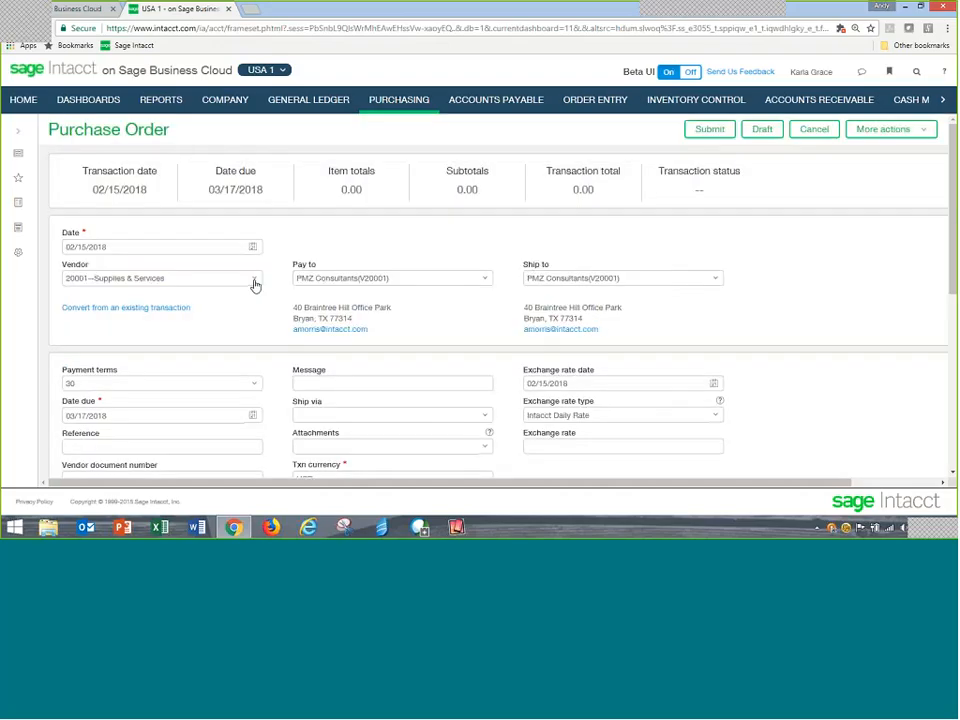
left_click(254, 283)
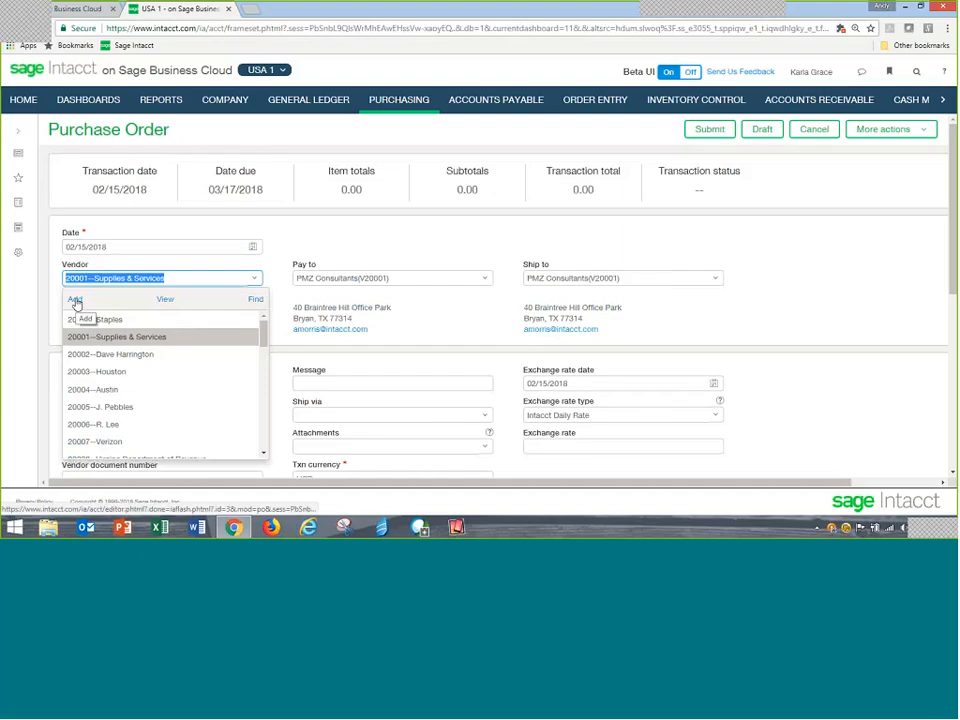
left_click(251, 279)
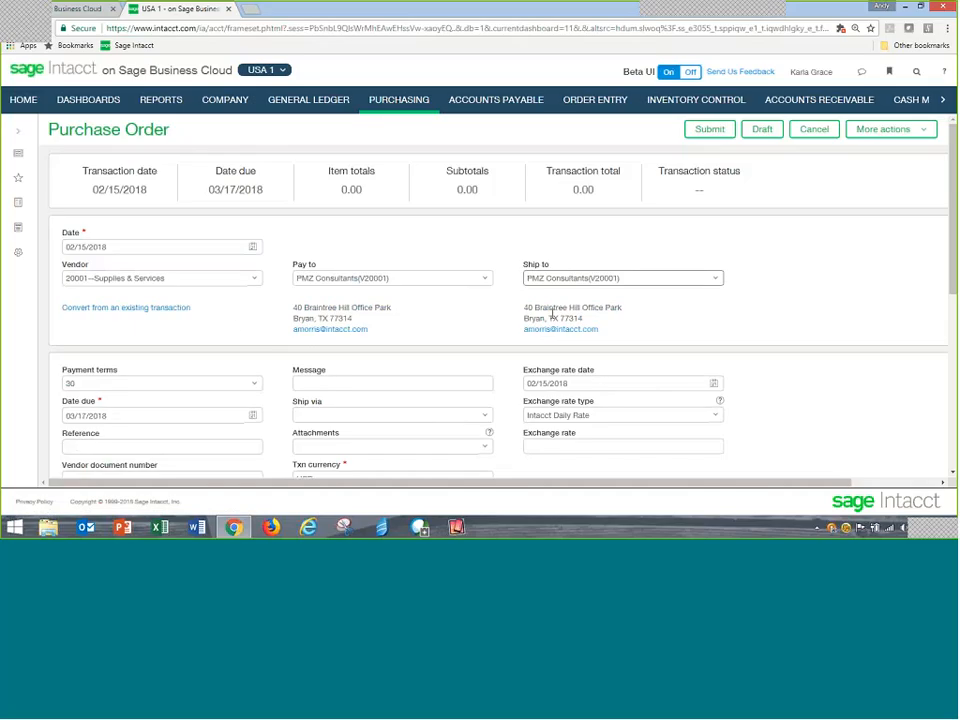
Step: Set the purchase order's payment terms to RCT
scroll(277, 387, "down", 2)
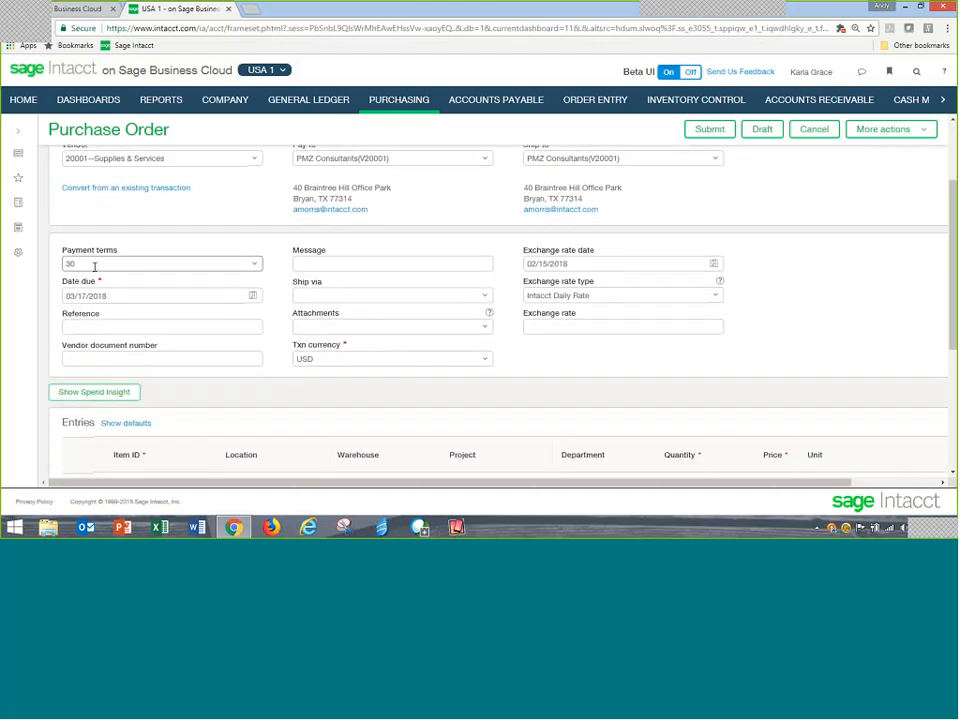
left_click(255, 266)
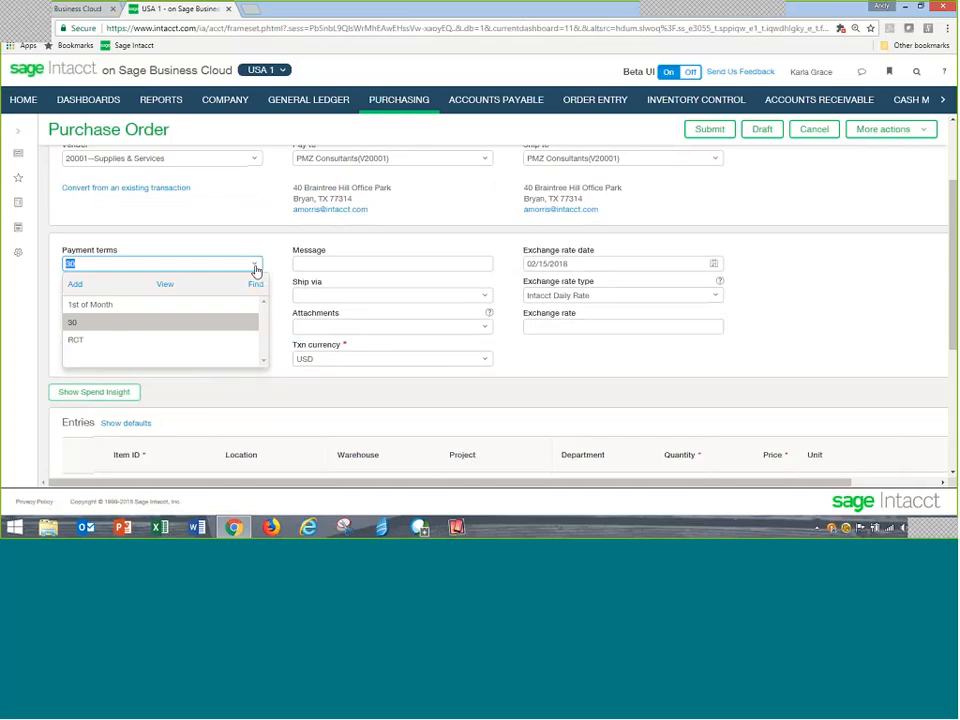
left_click(79, 339)
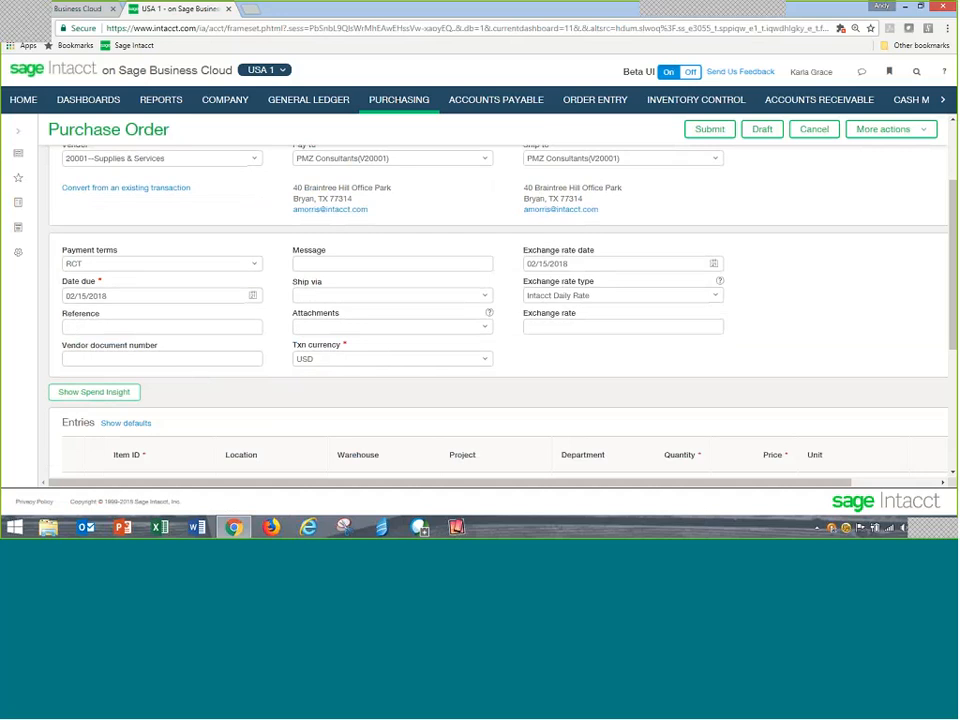
Step: Add item AK100--Cleaning Equipment 100 as the first line of the purchase order entries
scroll(281, 371, "down", 2)
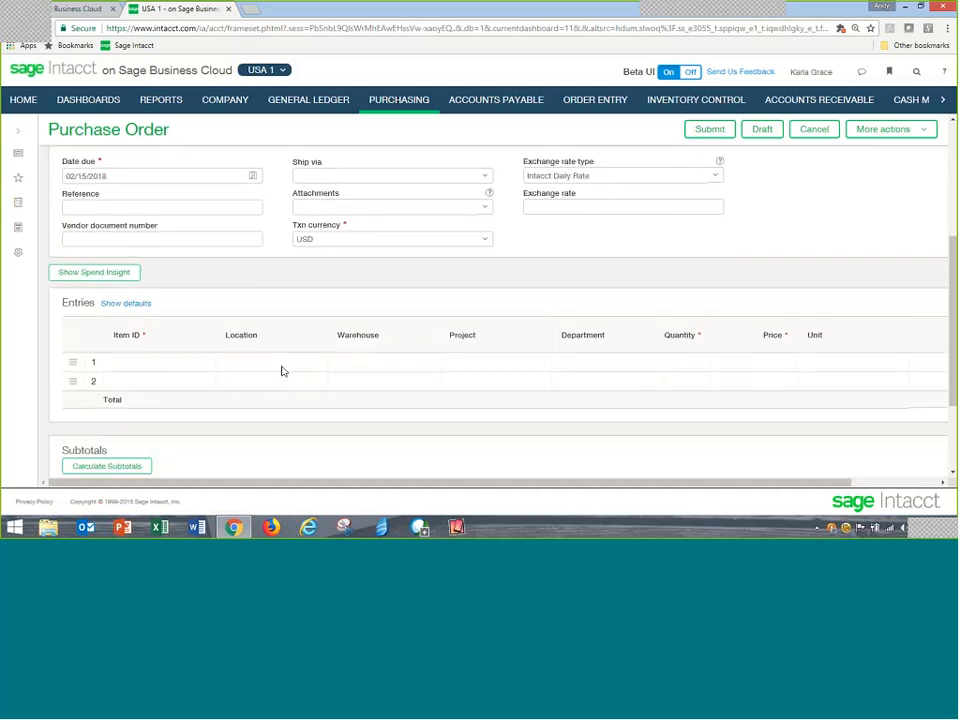
left_click(137, 361)
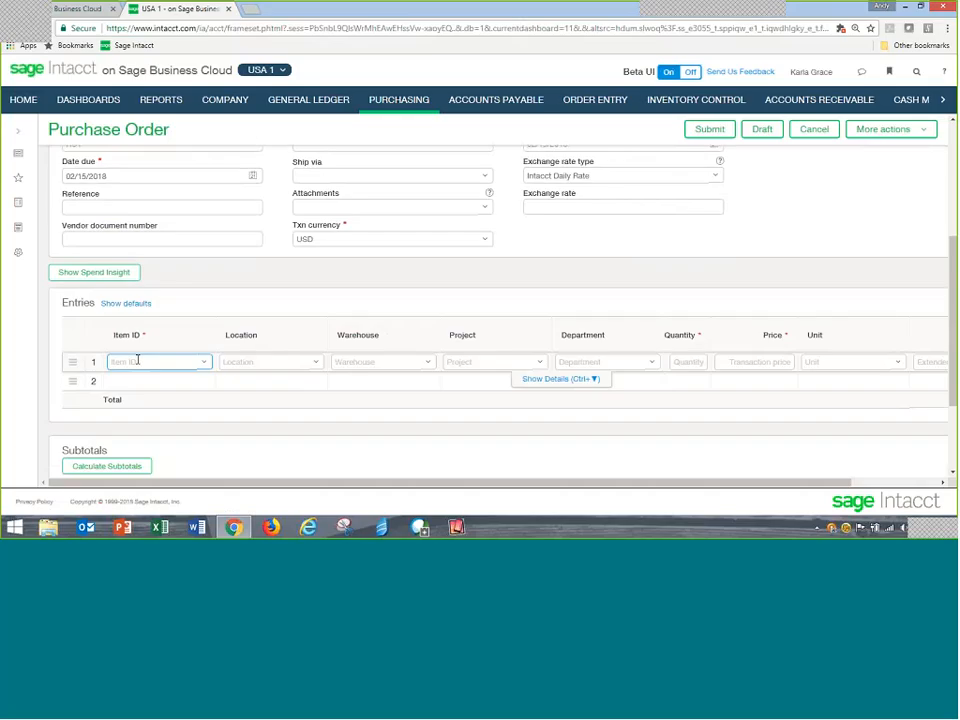
type("ak")
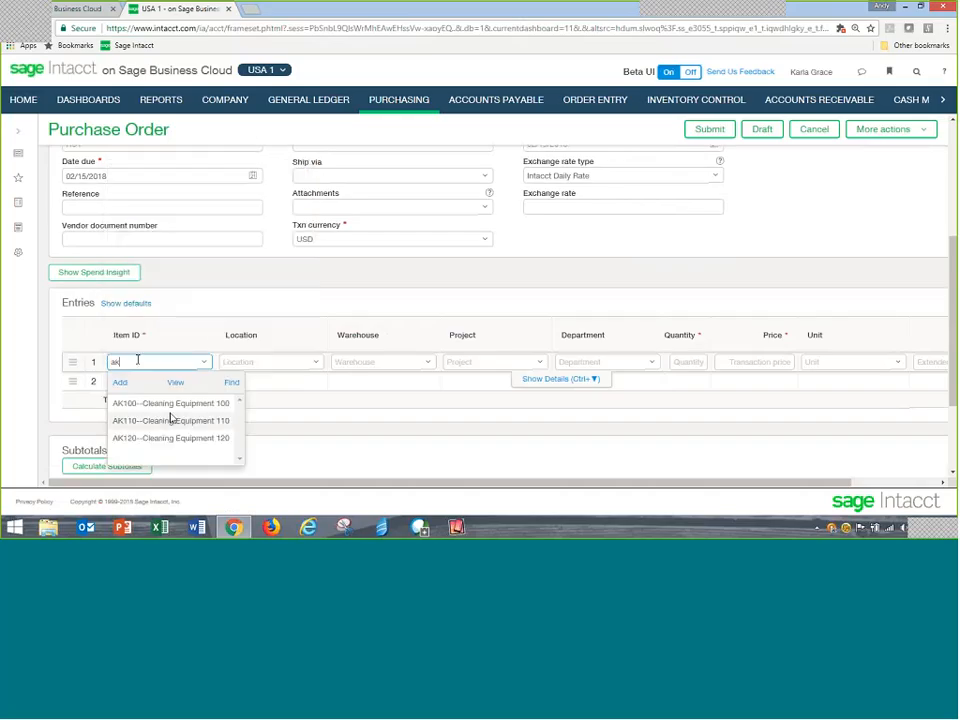
left_click(173, 404)
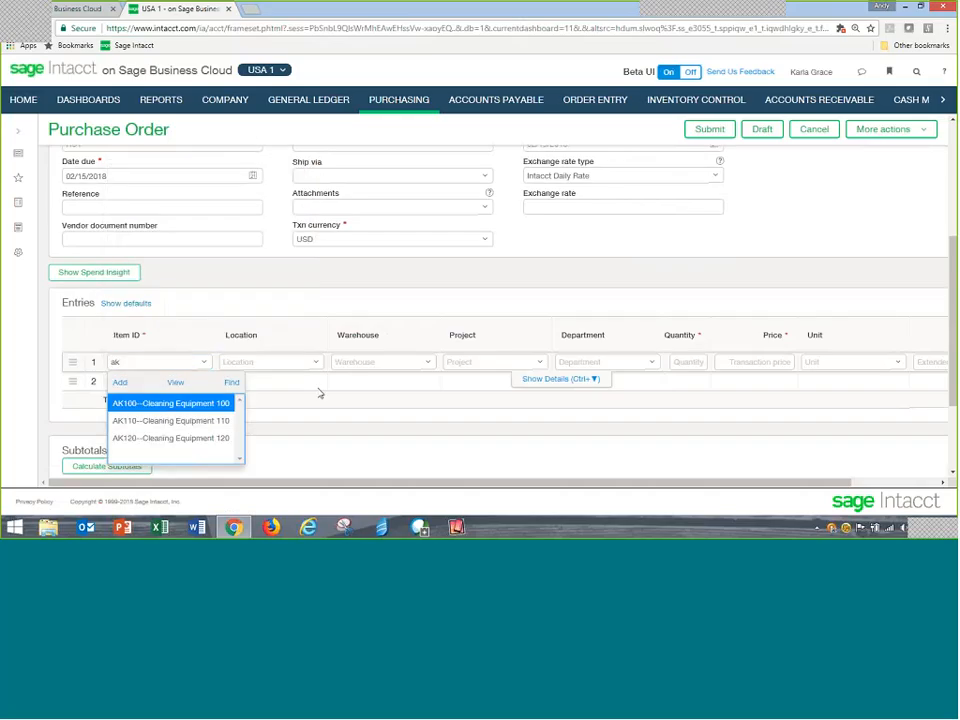
key("Return")
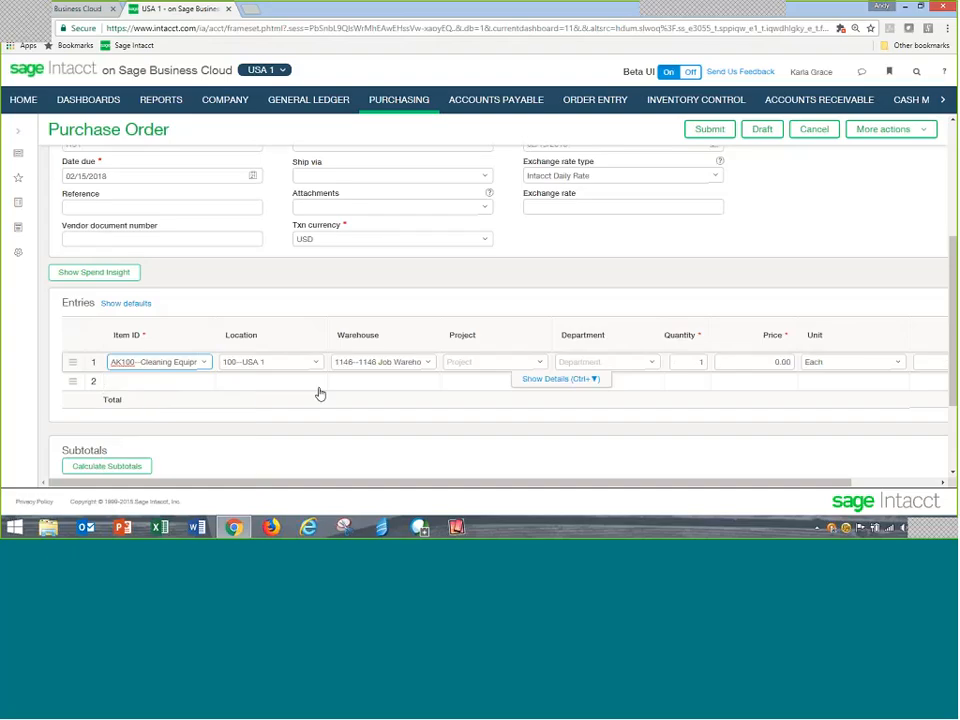
Step: Add item 650--Offices supplies as the second line of the purchase order entries
left_click(186, 381)
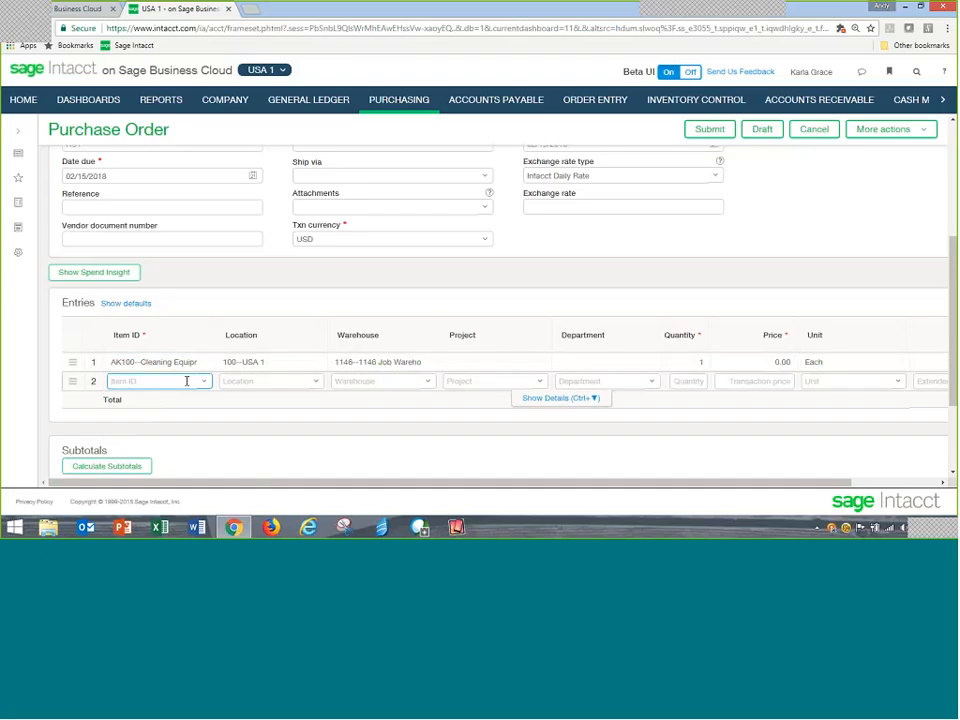
type("650--Offices supplies")
key("Tab")
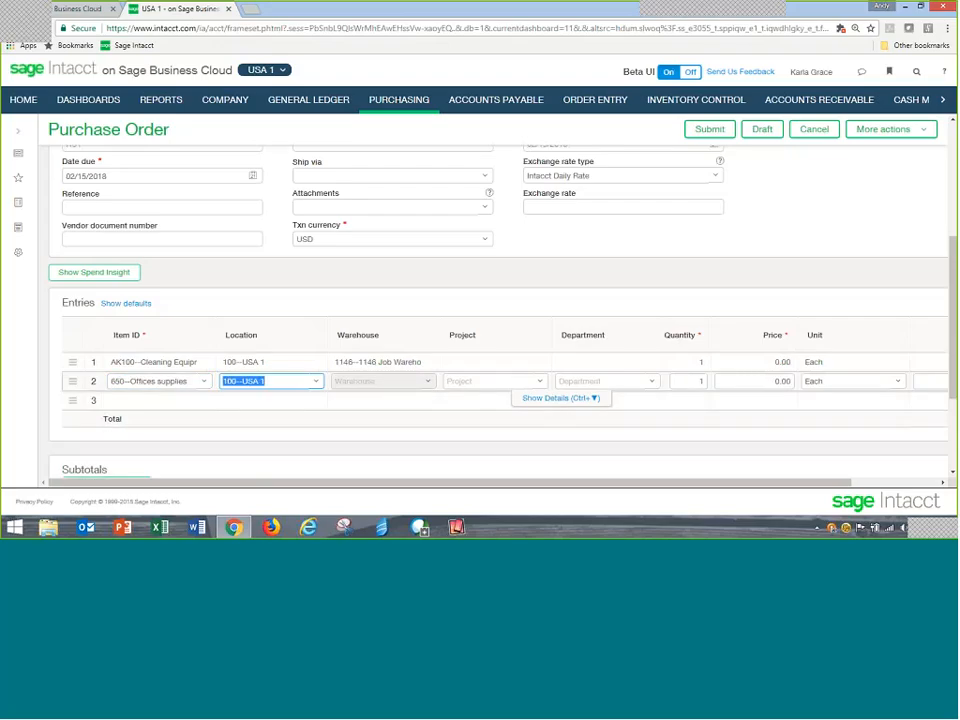
Step: Set the location of both the cleaning equipment and office supplies lines to 110--New York
left_click(310, 362)
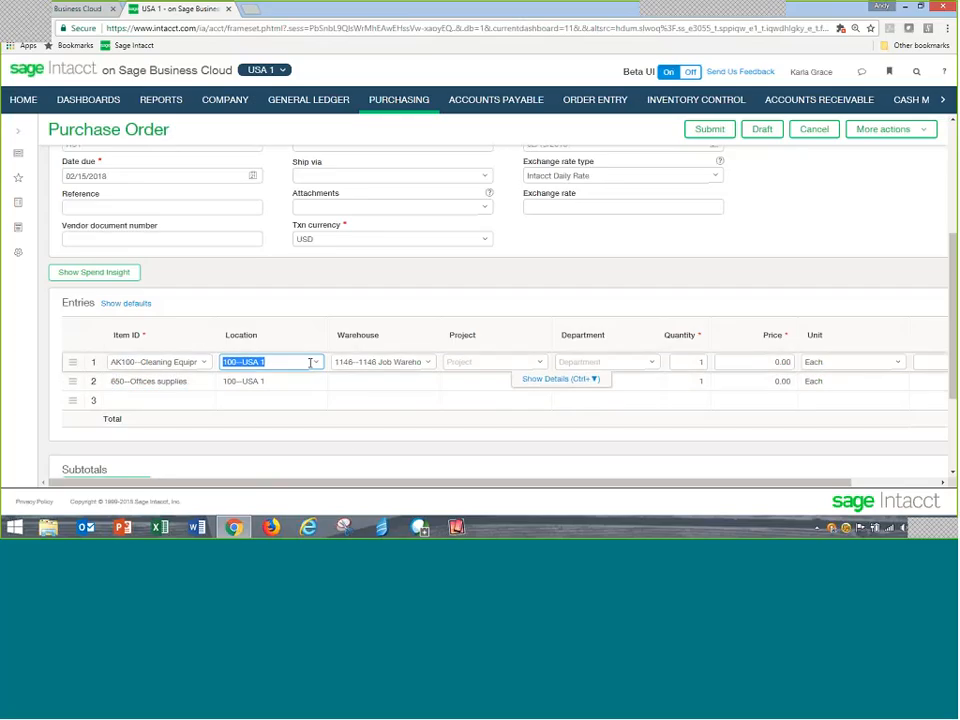
left_click(315, 362)
left_click(306, 420)
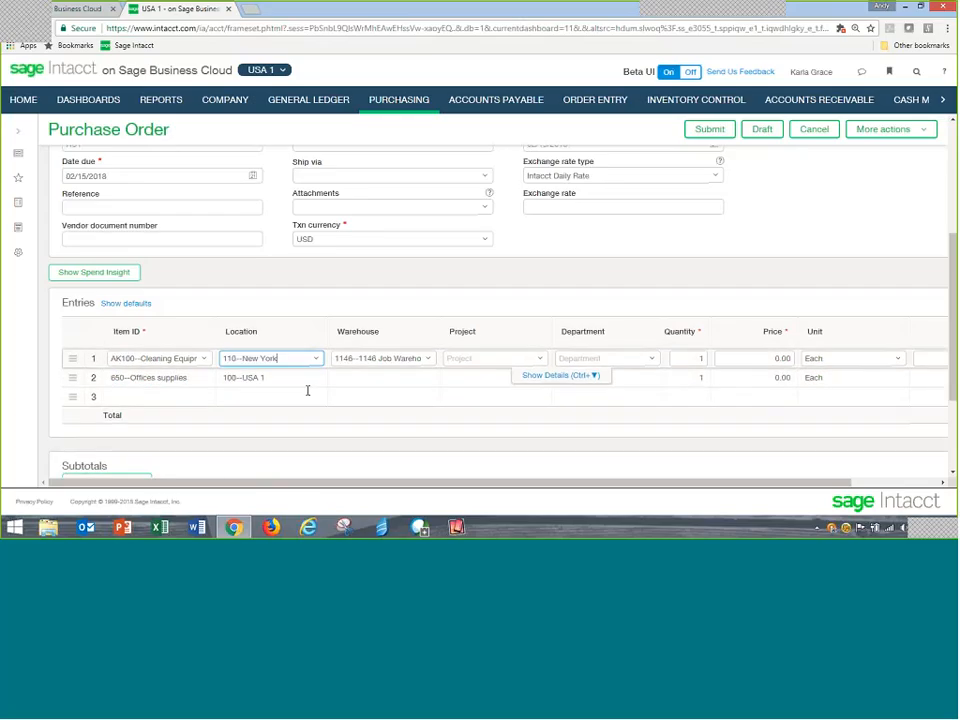
left_click(305, 378)
left_click(315, 378)
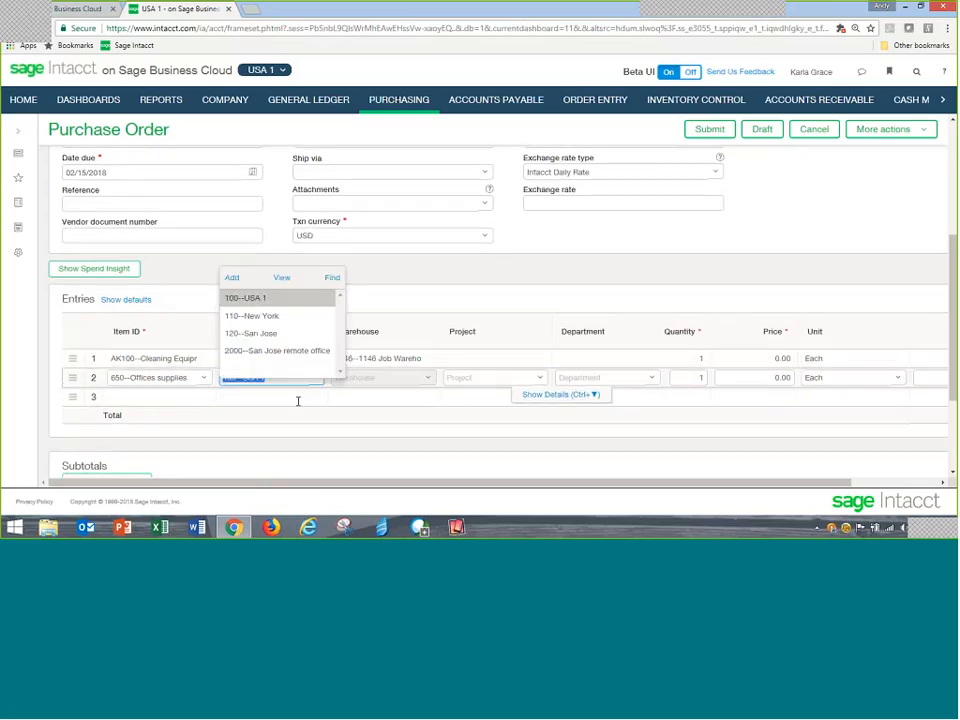
key("Down")
key("Return")
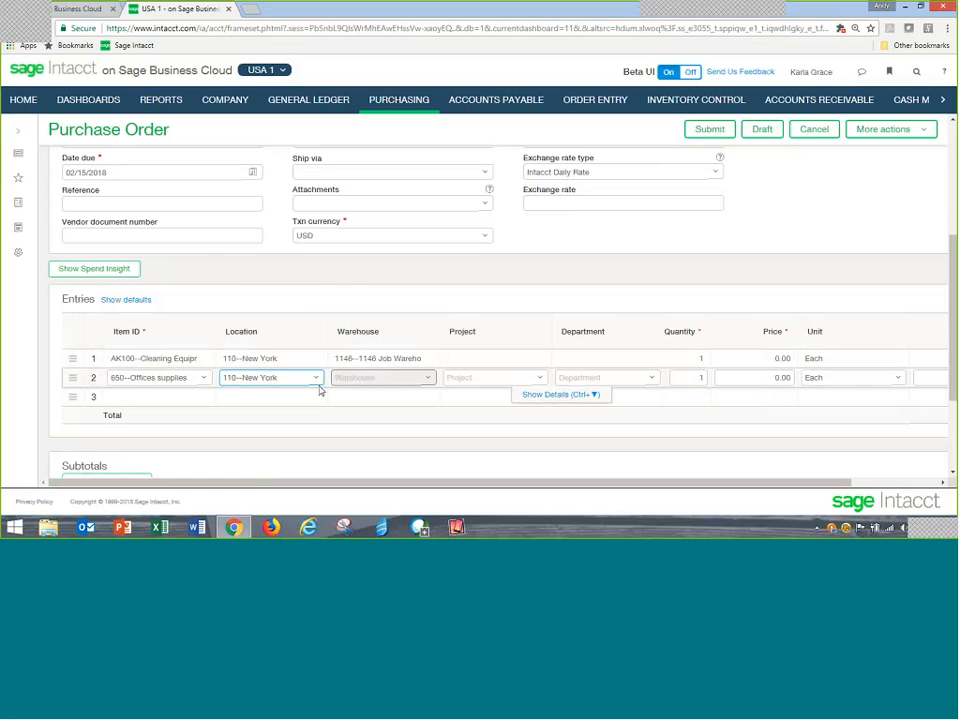
Step: Set the warehouse of the cleaning equipment line to CMO 1--CMO 1 Warehouse
left_click(384, 360)
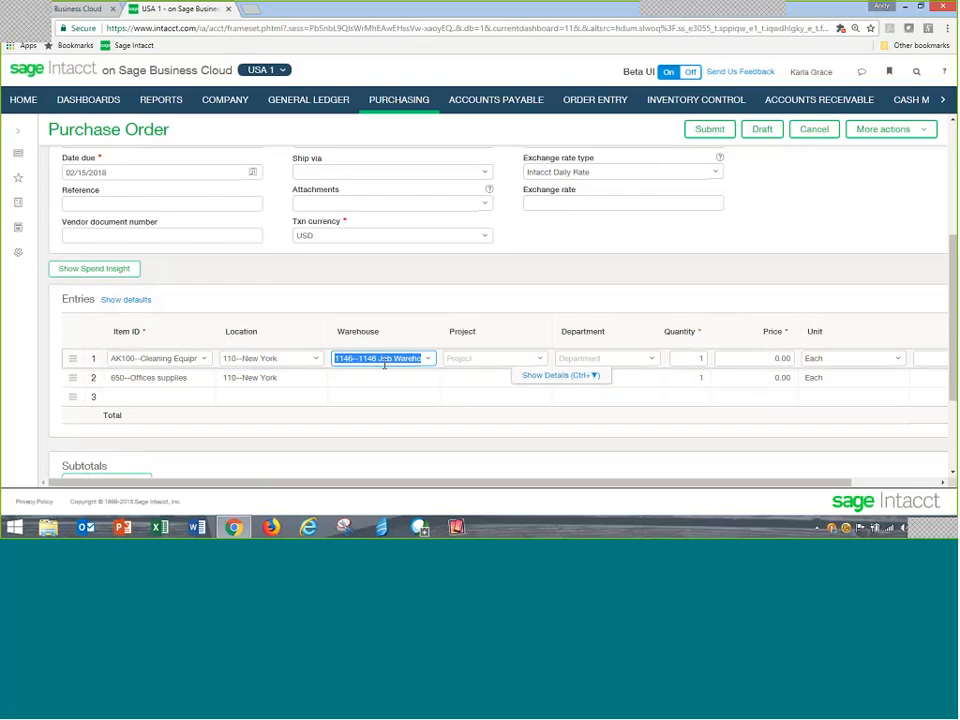
left_click(429, 362)
left_click(429, 362)
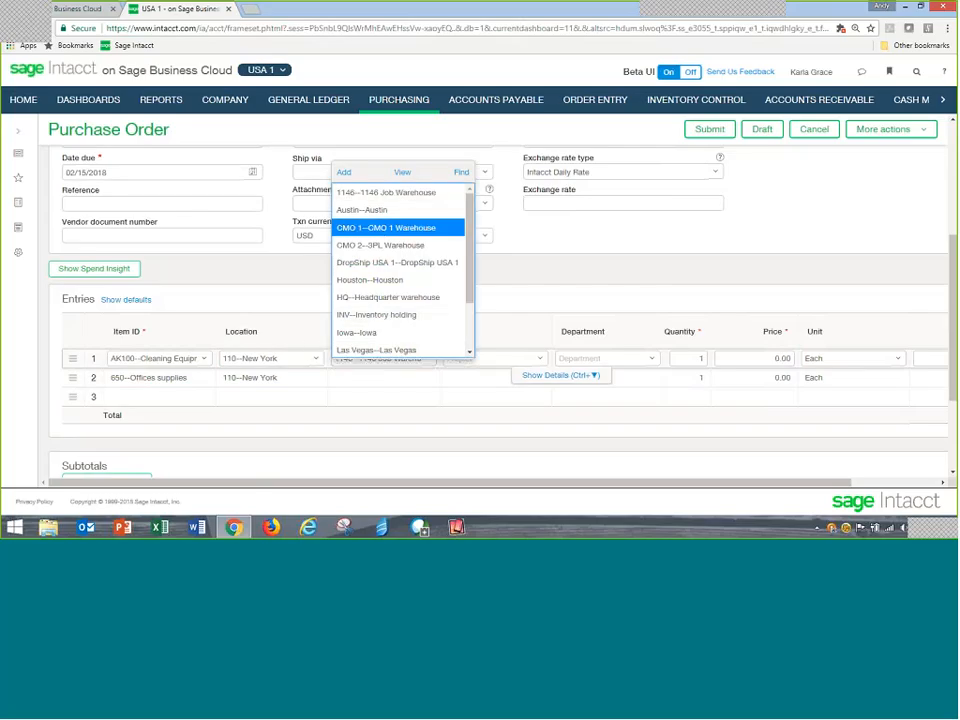
left_click(385, 227)
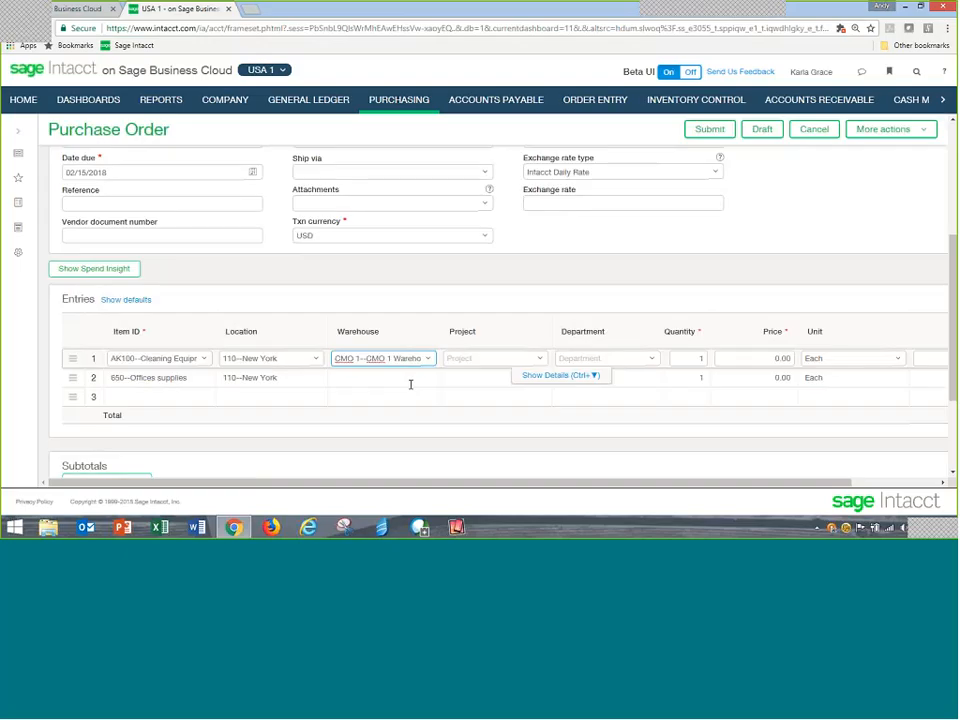
key("Tab")
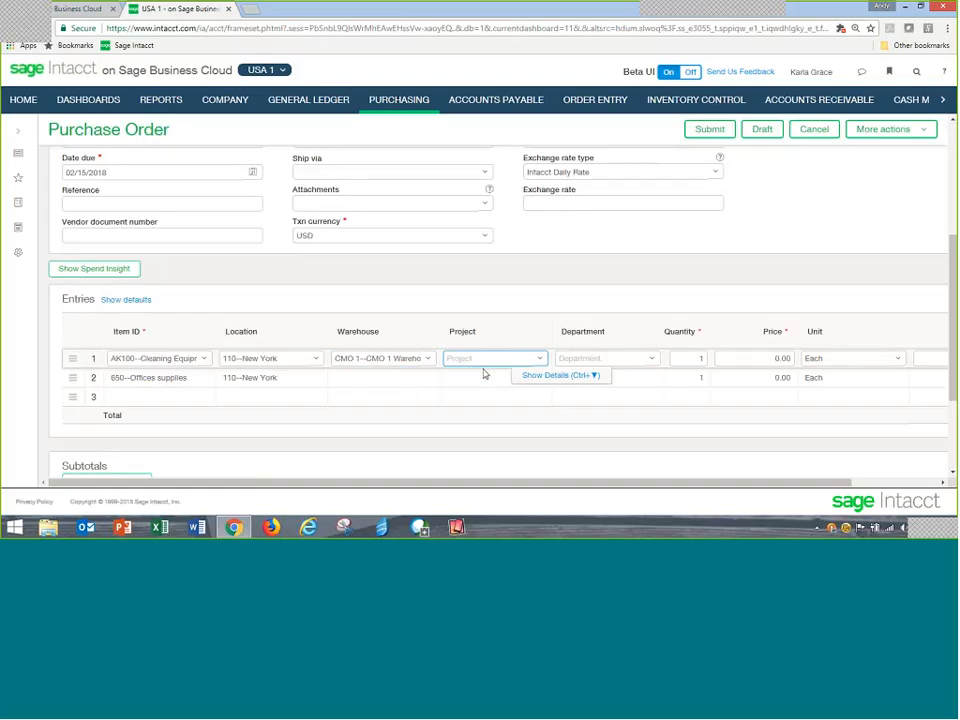
Step: Assign department D100--Operations to both the cleaning equipment and office supplies lines
left_click(620, 361)
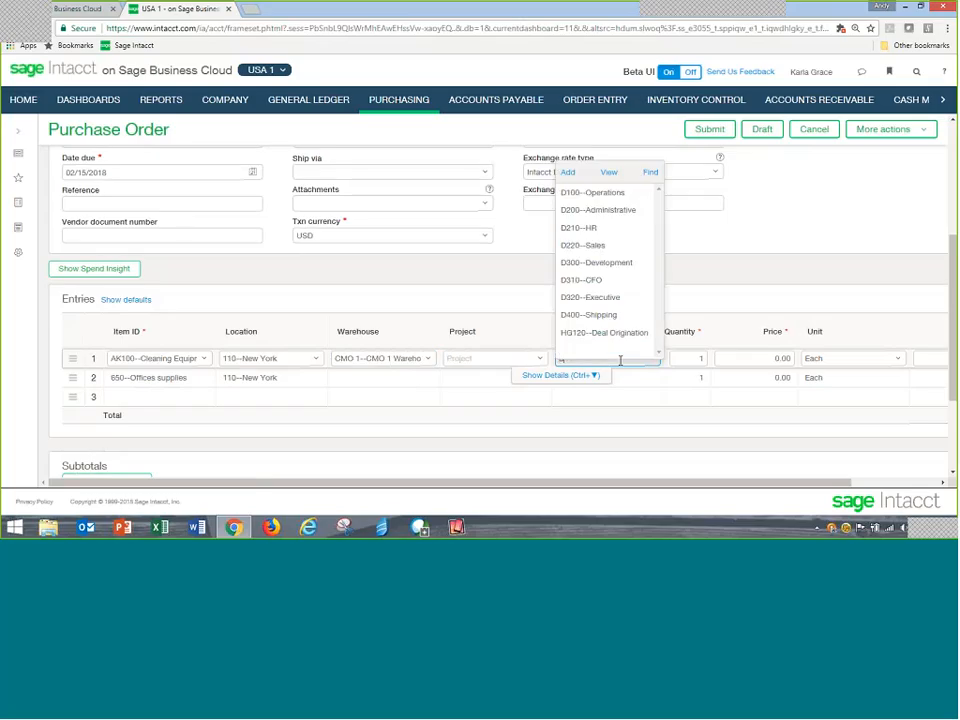
left_click(595, 193)
left_click(634, 377)
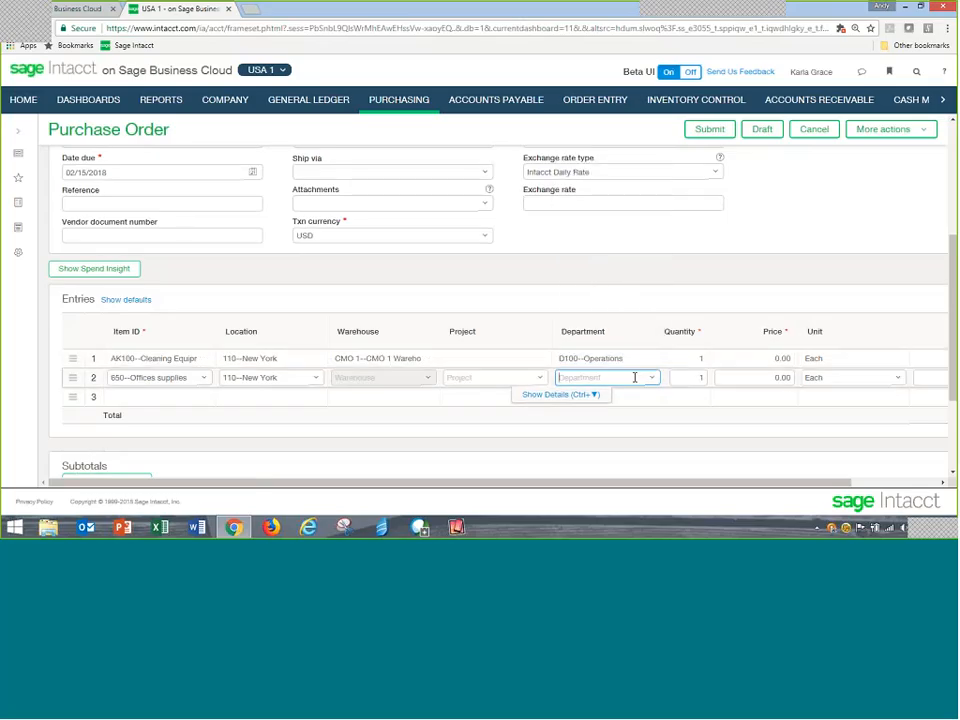
key("Tab")
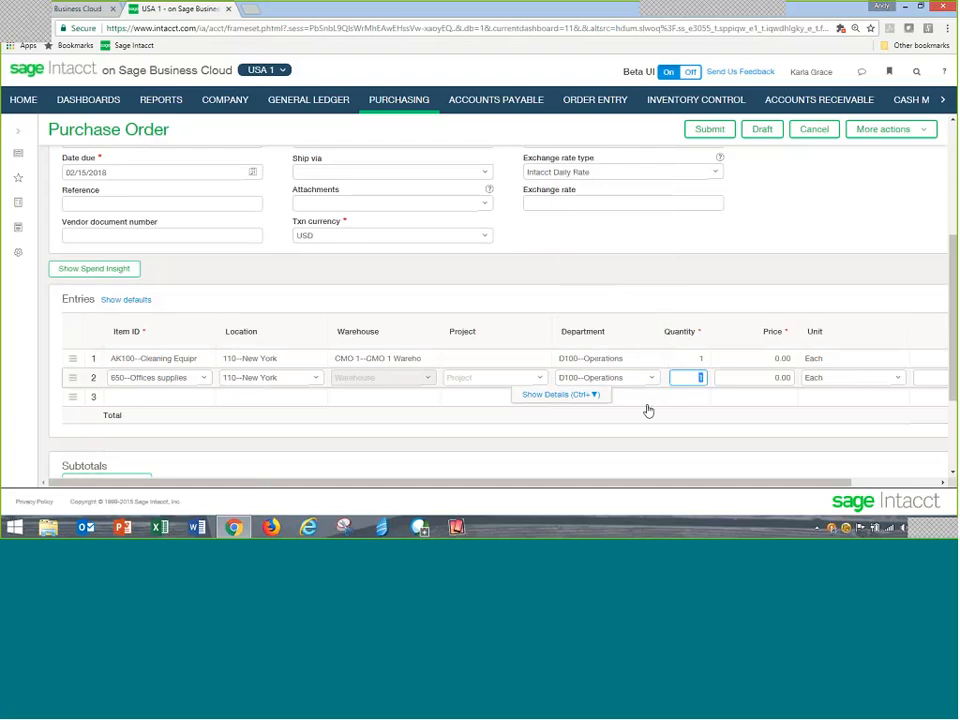
Step: Set the price to 1,000.00 for the cleaning equipment line and 500.00 for the office supplies line
left_click(792, 358)
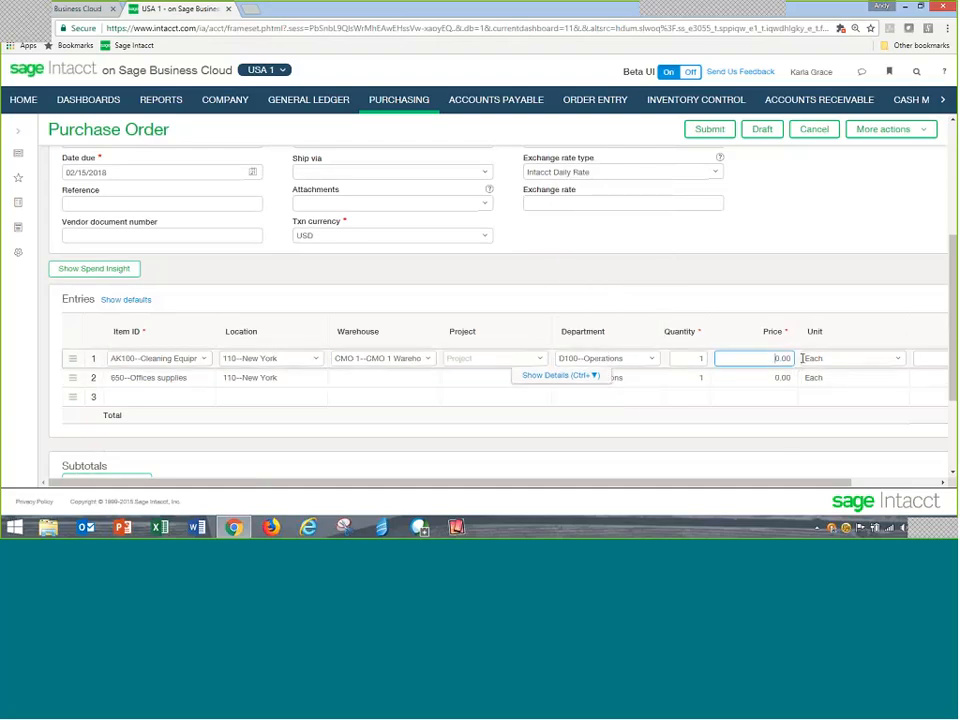
left_click_drag(786, 484, 879, 486)
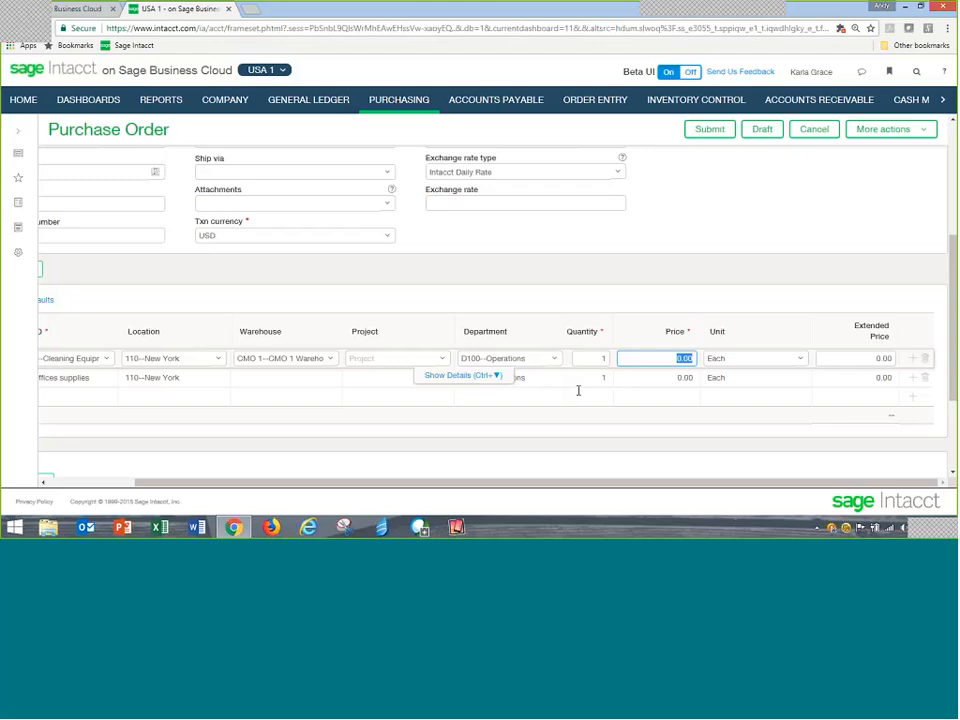
type("1000")
key("Tab")
left_click(656, 377)
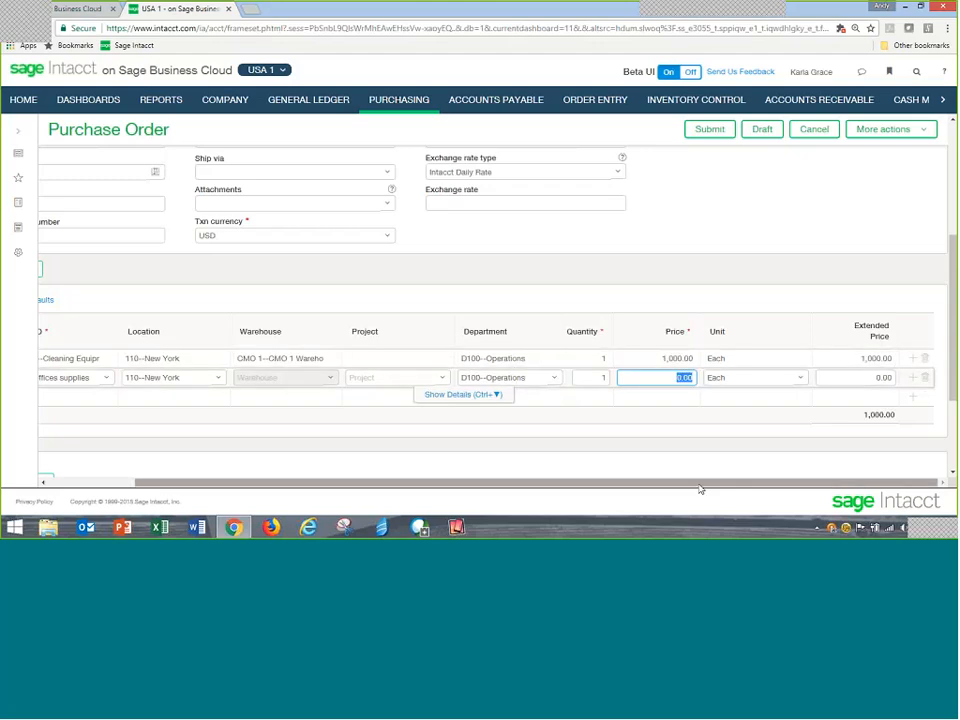
type("500")
key("Tab")
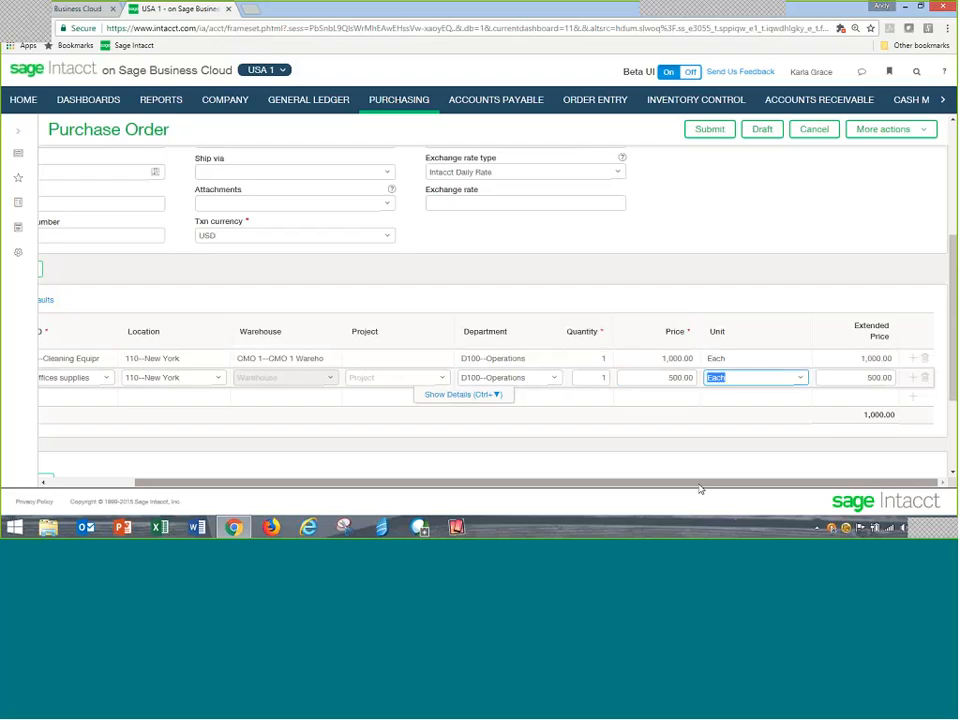
Step: Calculate the purchase order's subtotals including purchase tax, and submit the order
left_click(69, 486)
scroll(141, 396, "up", 5)
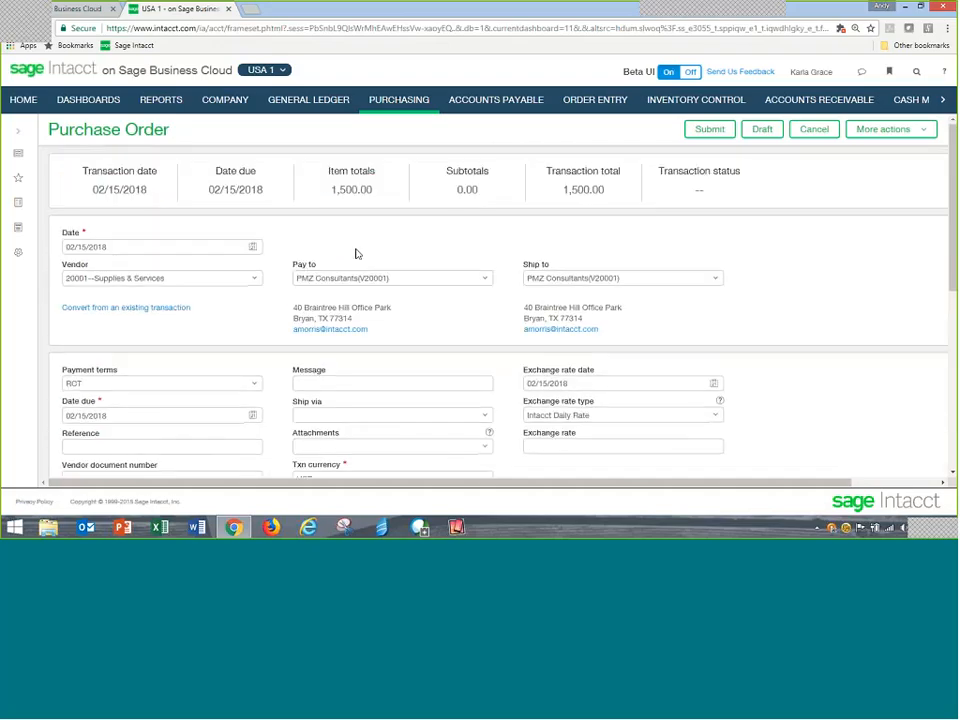
scroll(350, 290, "down", 5)
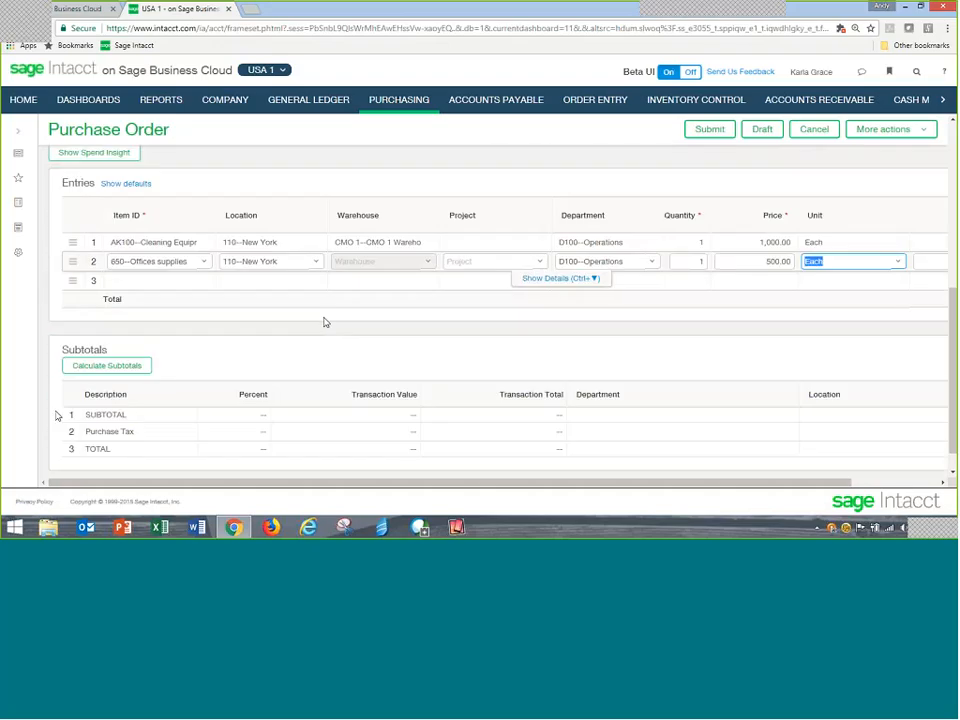
left_click(108, 367)
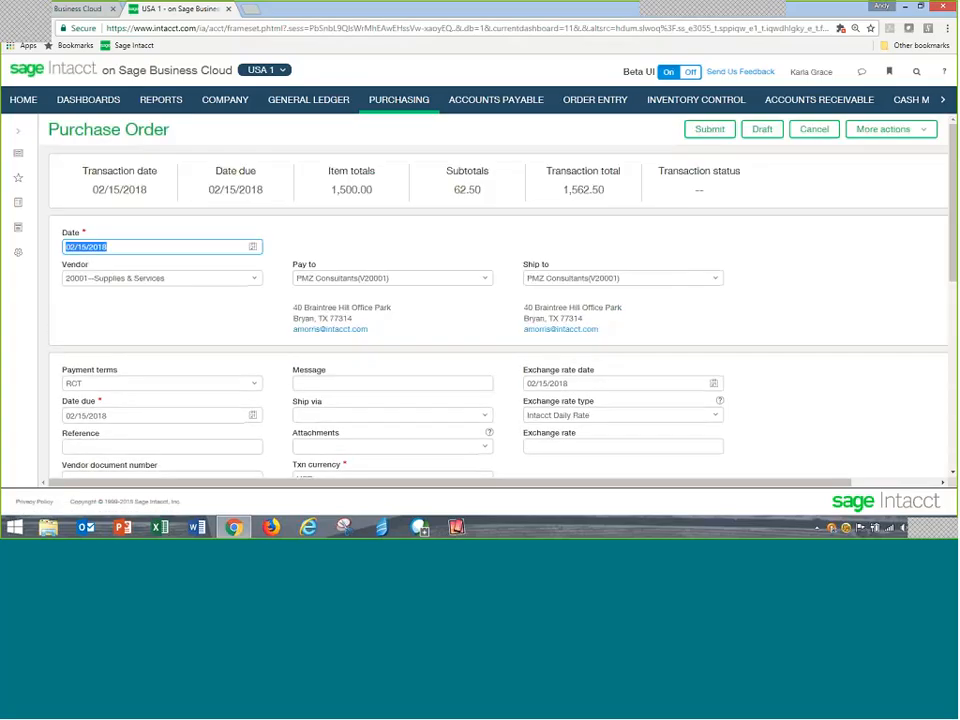
scroll(499, 317, "down", 5)
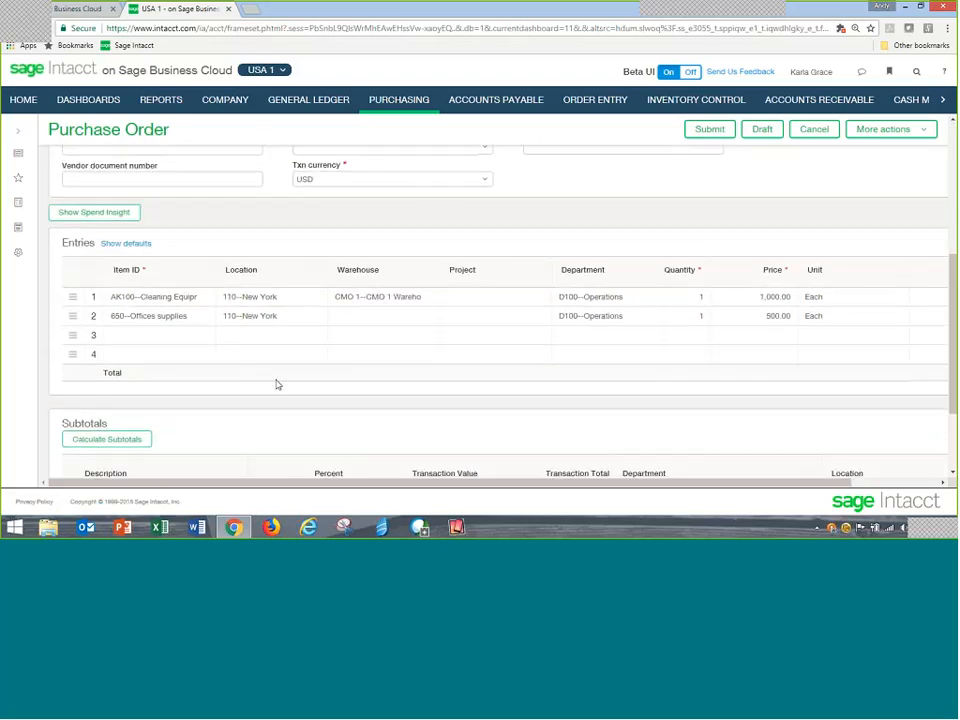
scroll(277, 384, "down", 2)
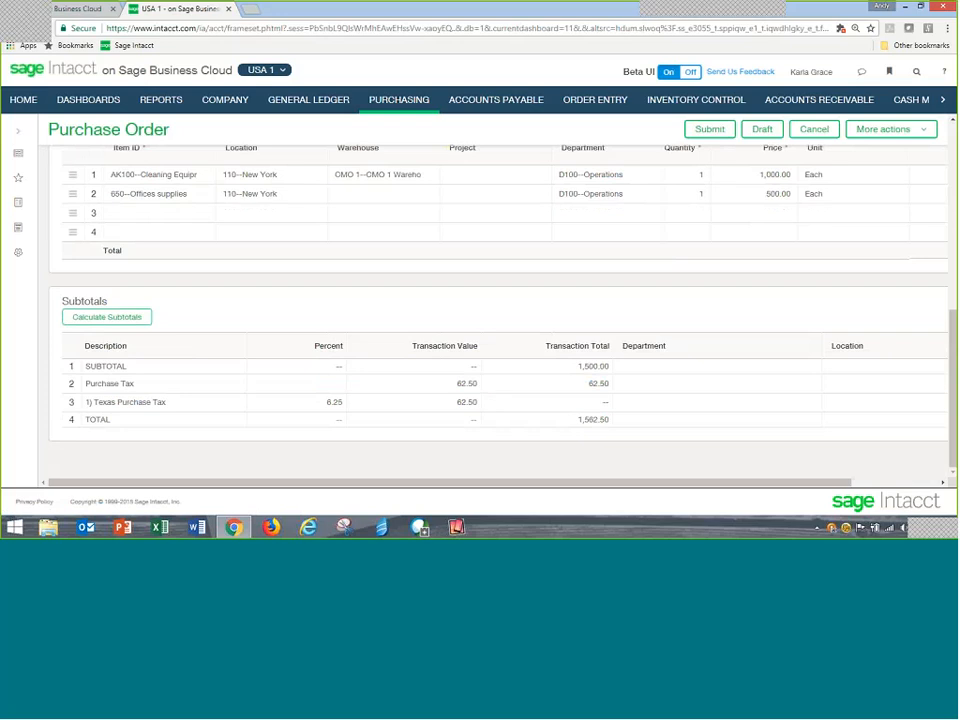
left_click(710, 131)
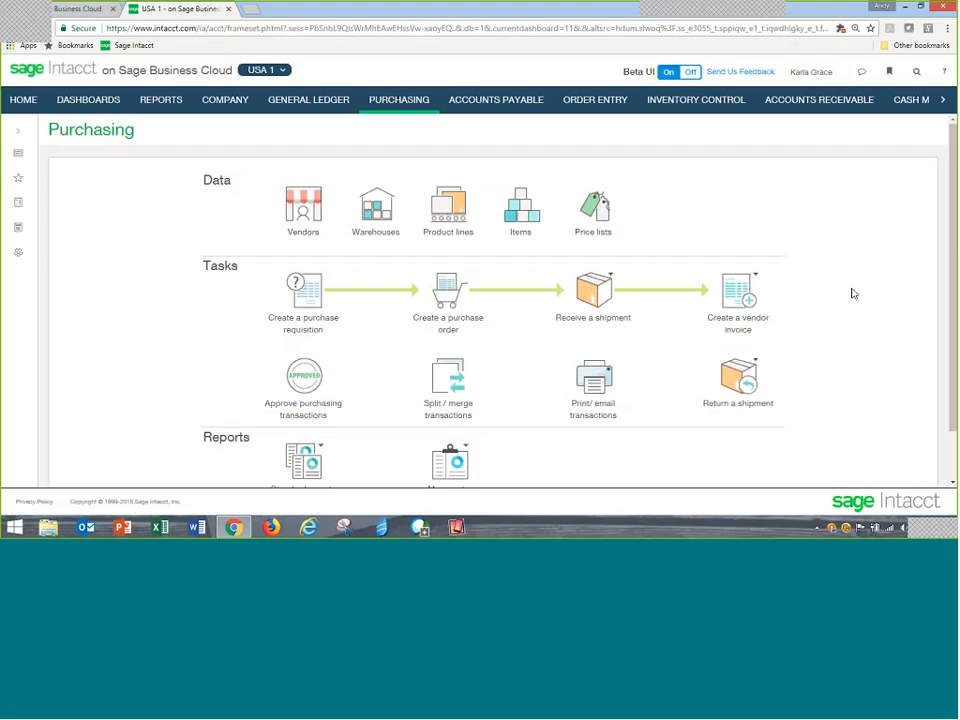
Step: Review the purchasing transactions awaiting approval and the Purchase Order approval policy in the USA 1 entity
left_click(305, 380)
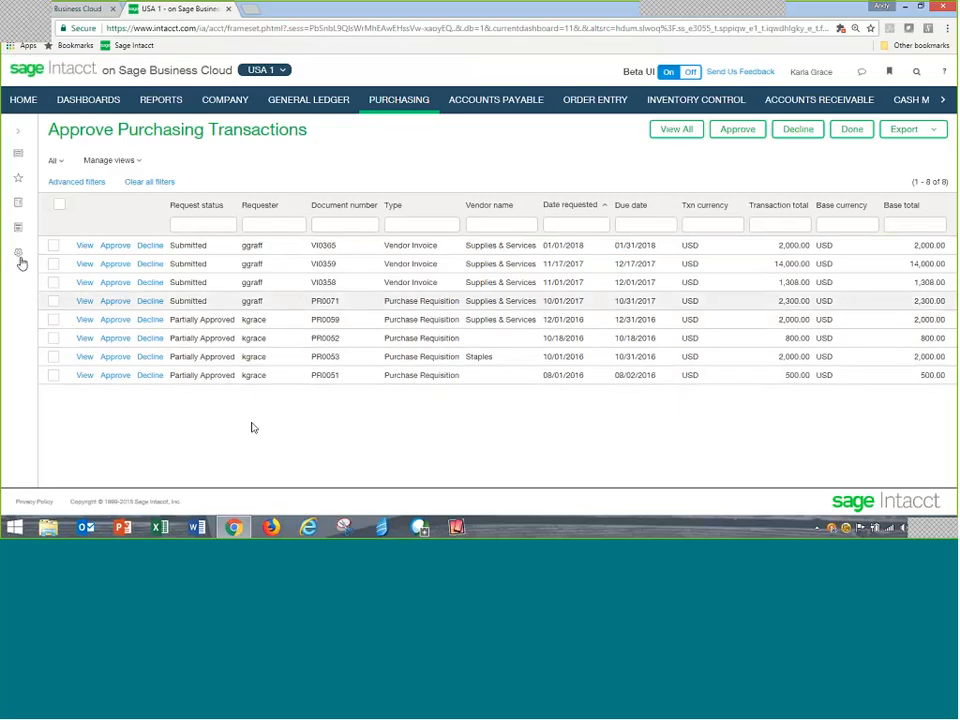
mouse_move(19, 255)
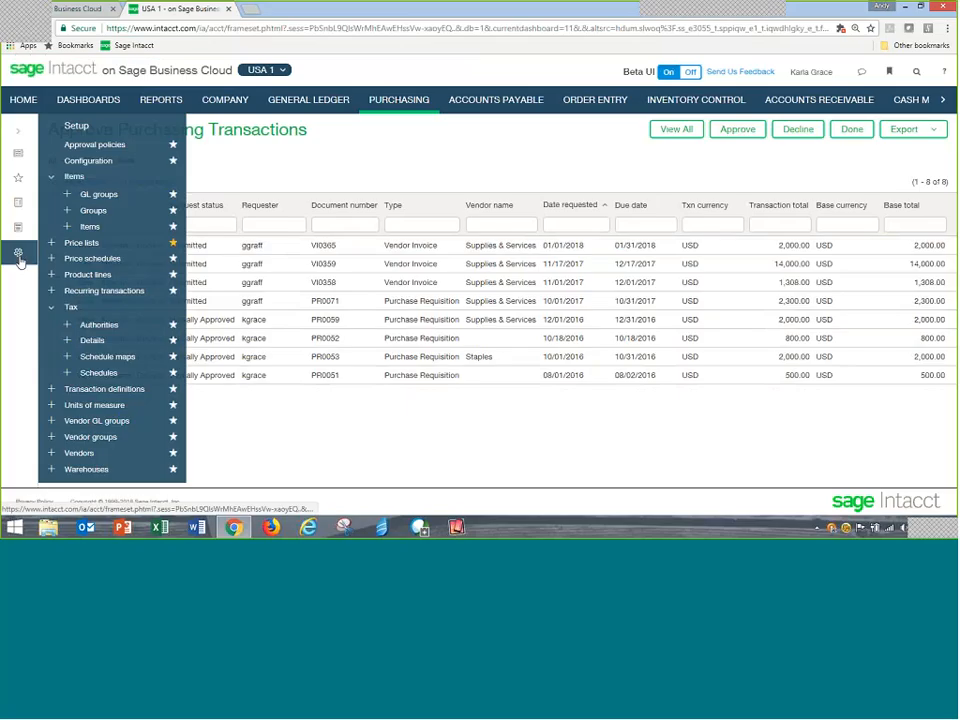
left_click(105, 156)
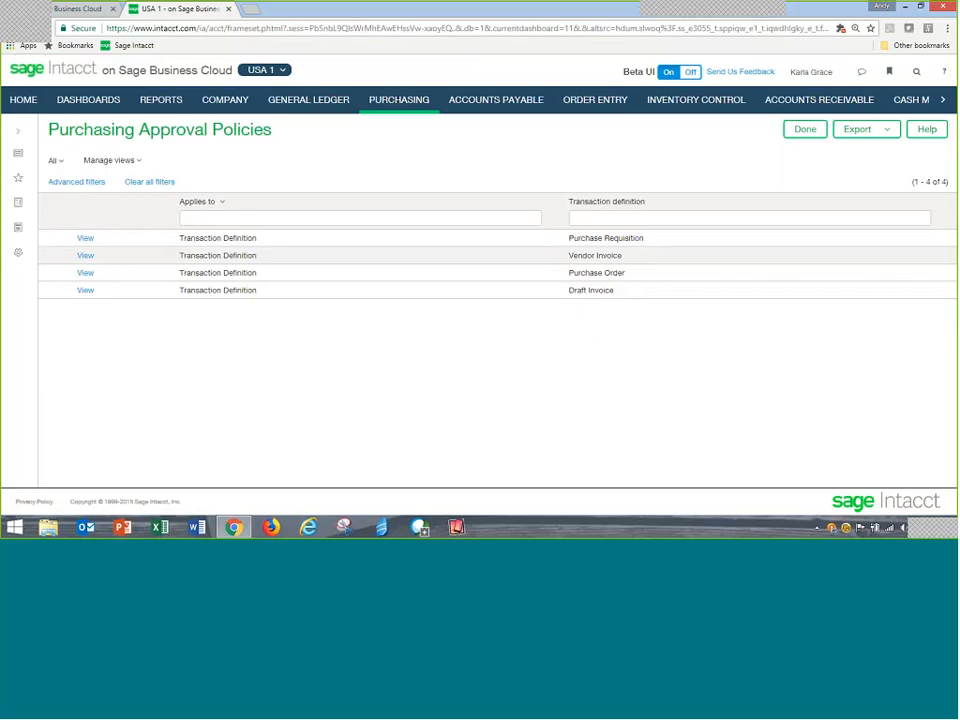
left_click(88, 289)
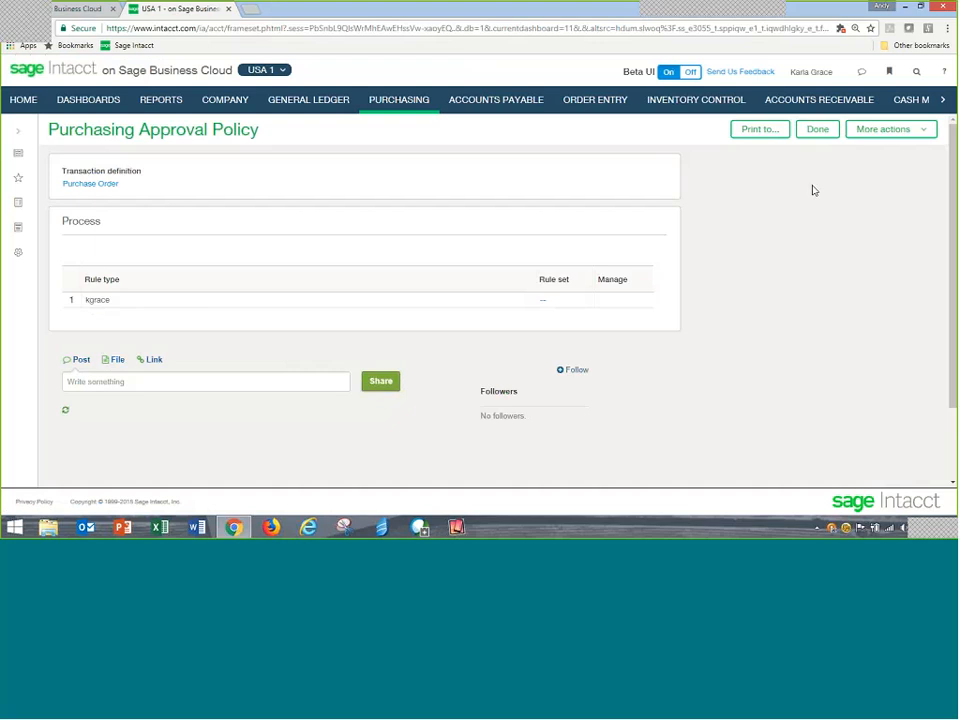
left_click(817, 129)
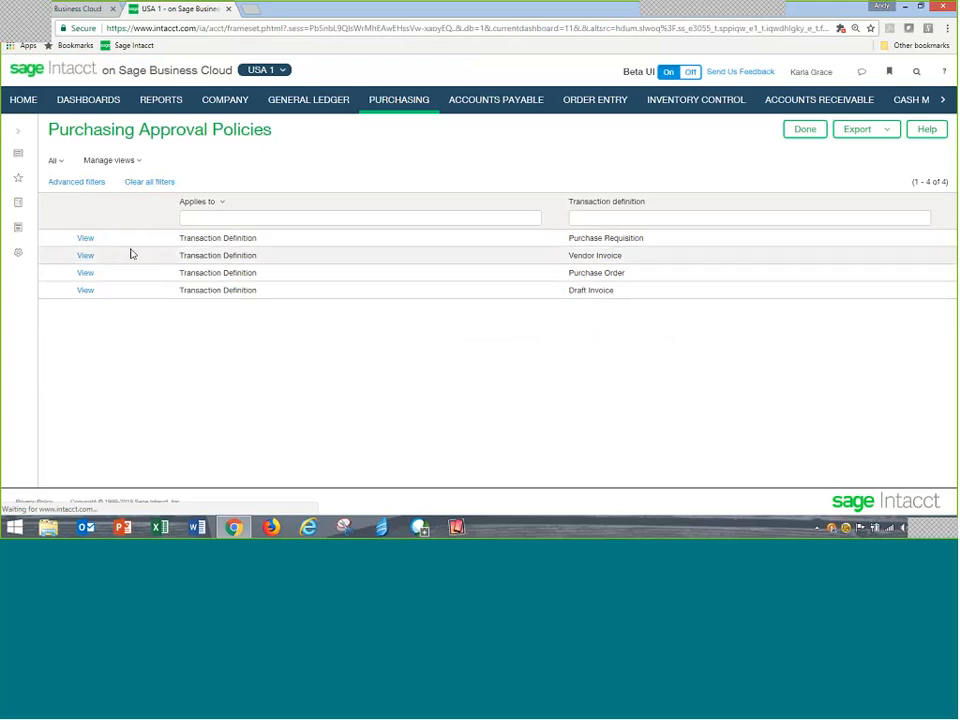
Step: In the top-level company, open the Purchase Order approval policy for editing and examine the available approval rule types
left_click(73, 13)
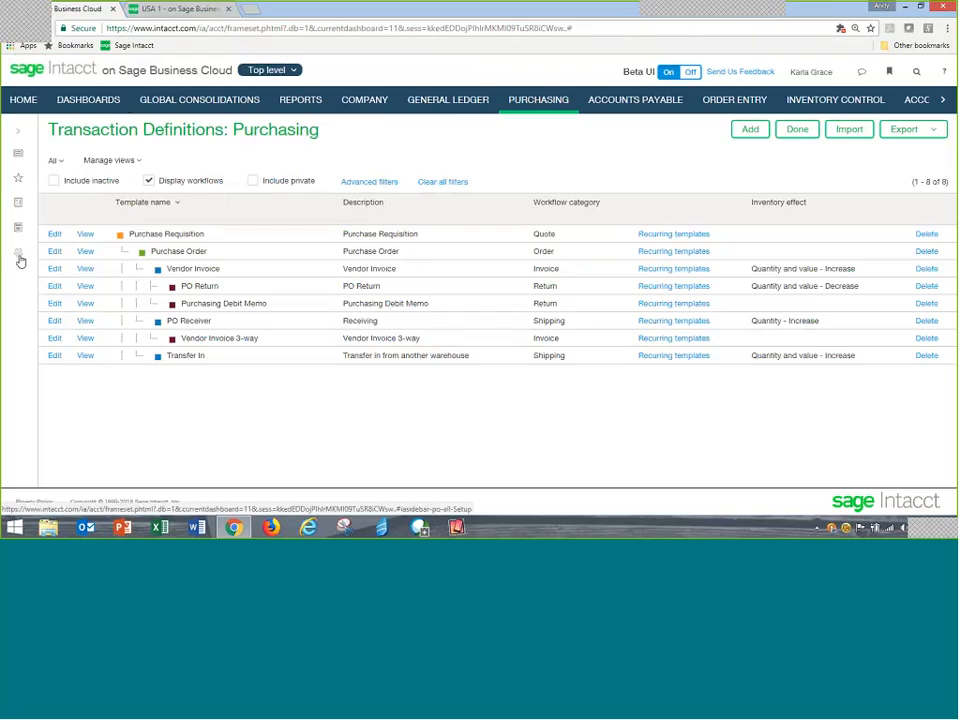
left_click(19, 258)
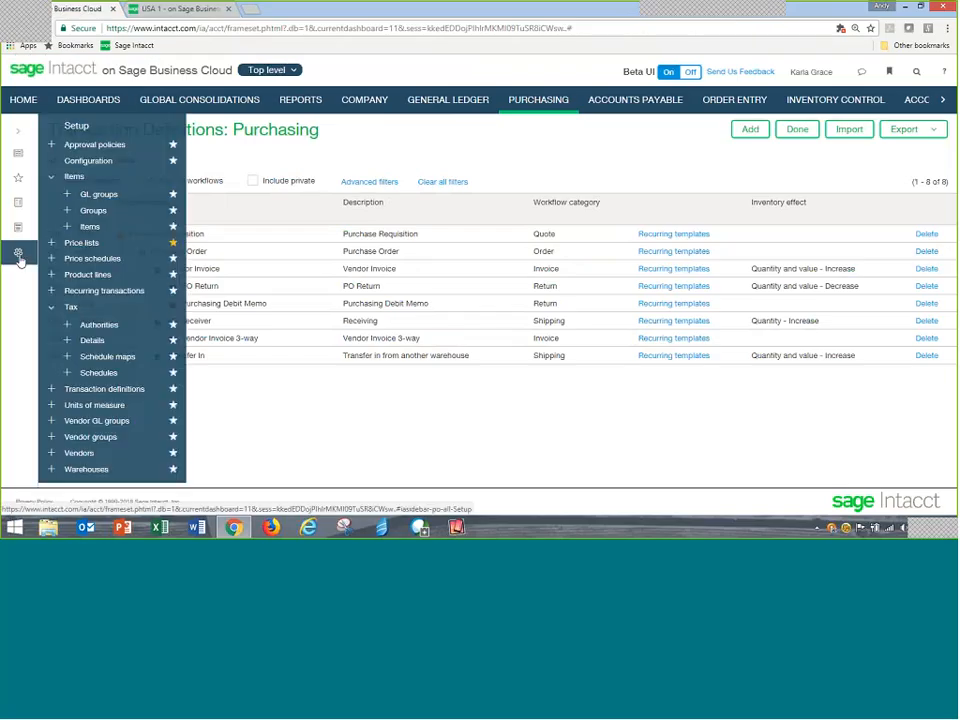
left_click(113, 152)
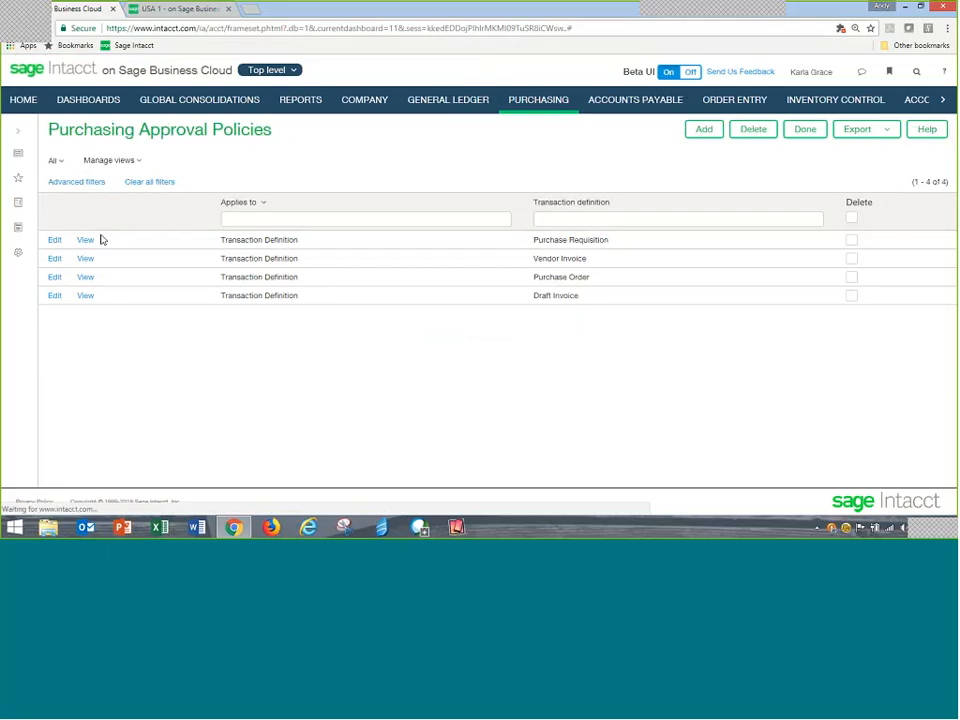
left_click(54, 277)
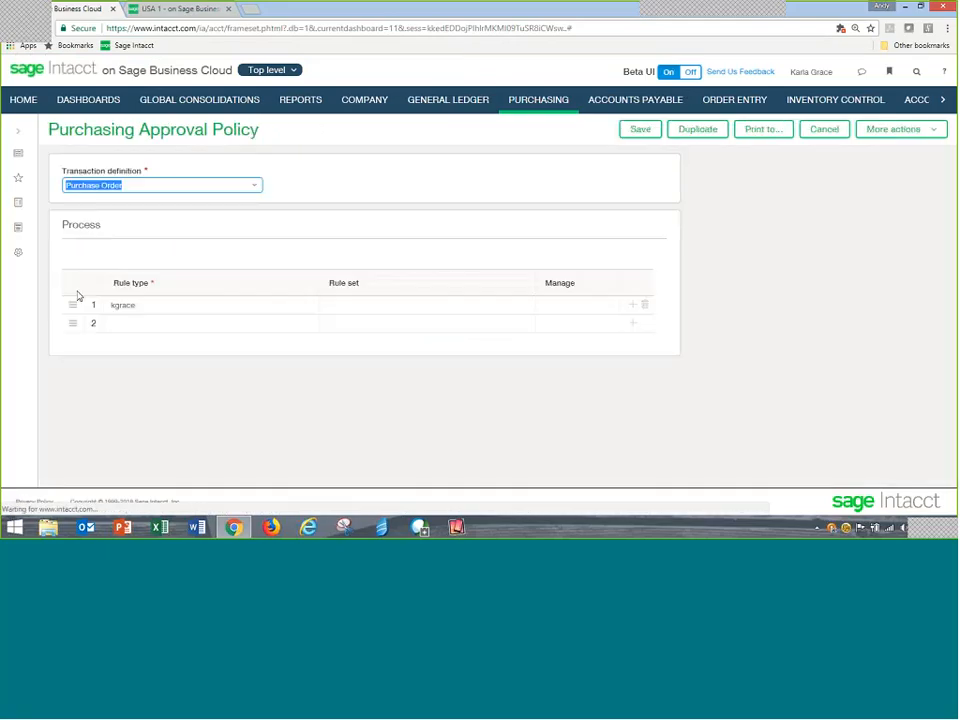
left_click(206, 305)
left_click(206, 310)
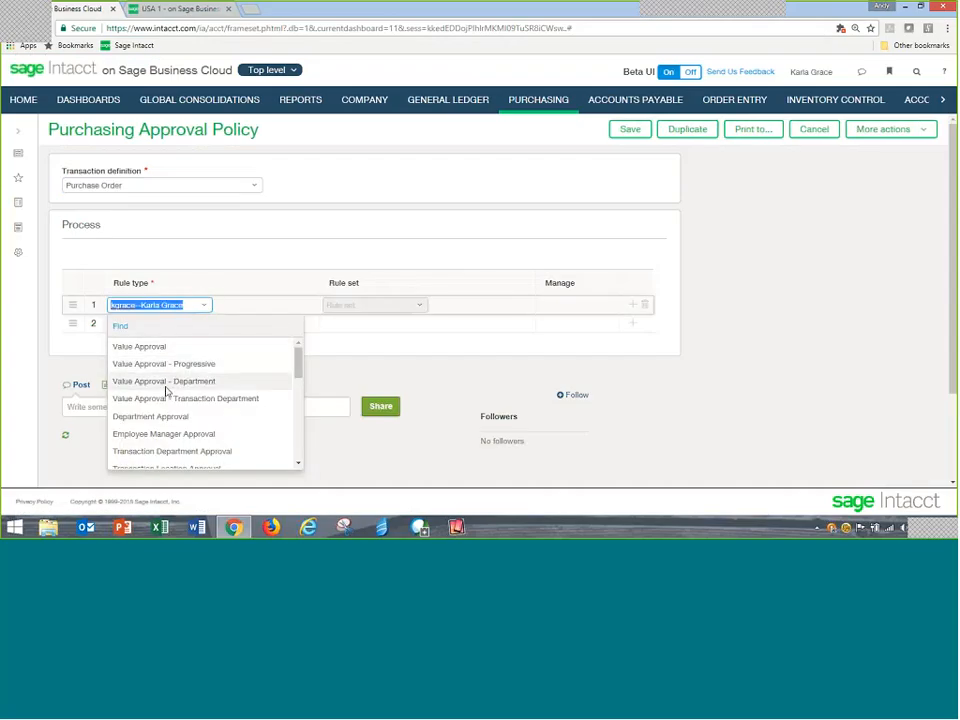
scroll(160, 414, "down", 2)
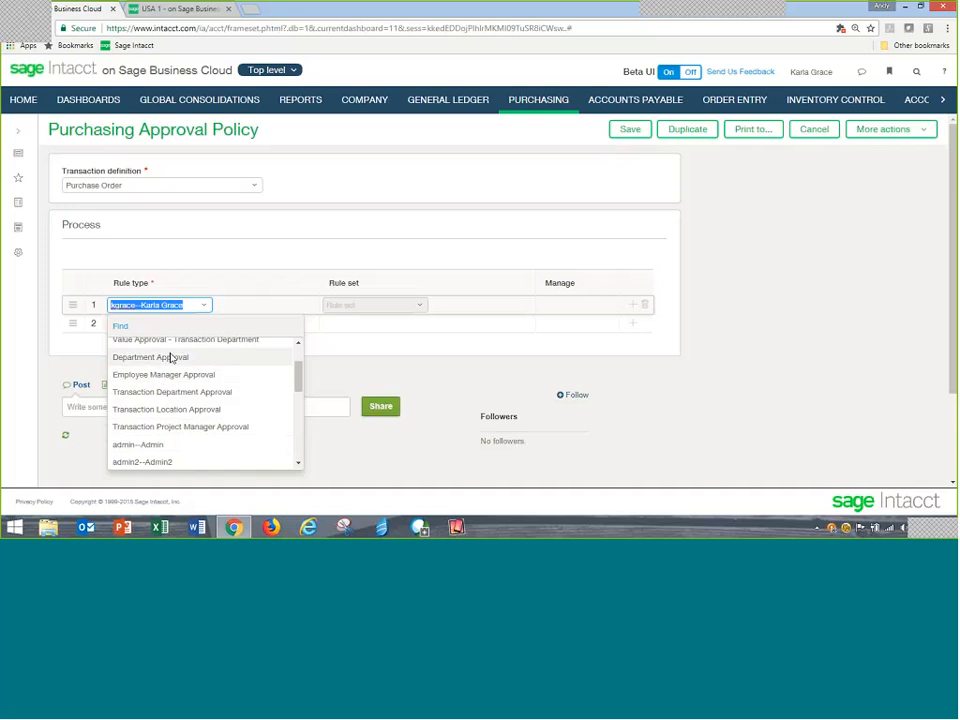
left_click(396, 310)
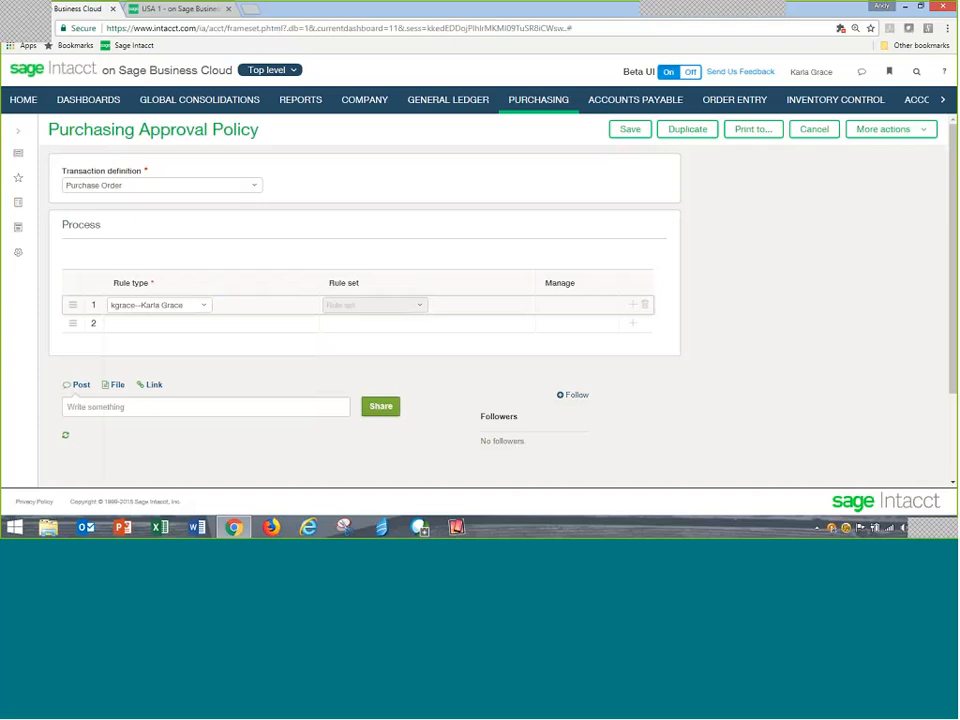
Step: Back in the USA 1 entity, start converting the 02/15/2018 Supplies & Services purchase order into a PO Receiver and review its entries
left_click(157, 10)
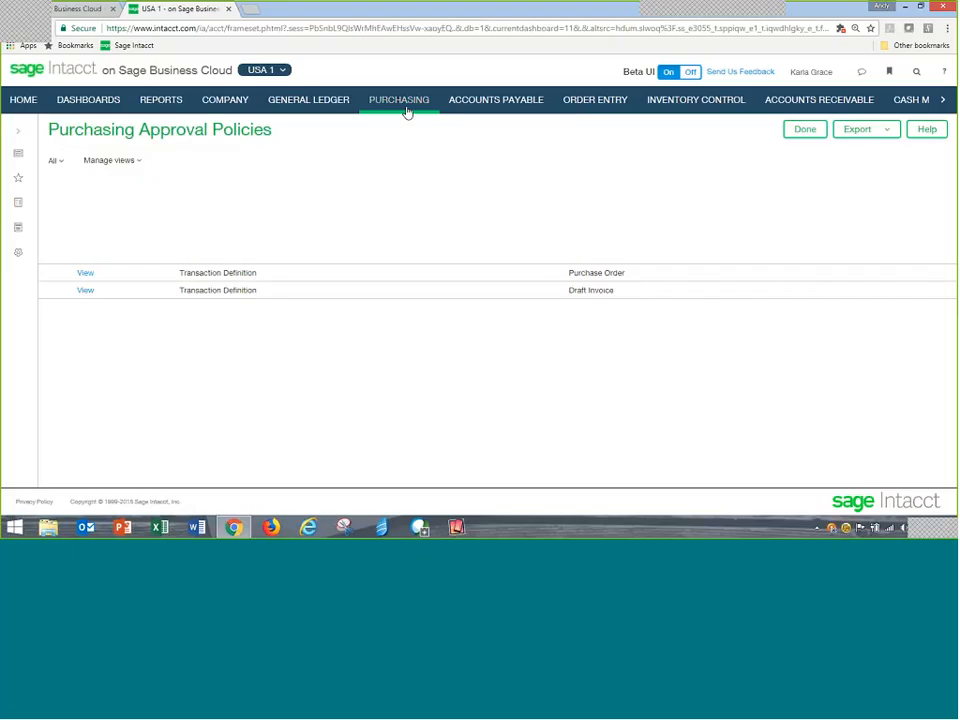
left_click(406, 105)
left_click(18, 180)
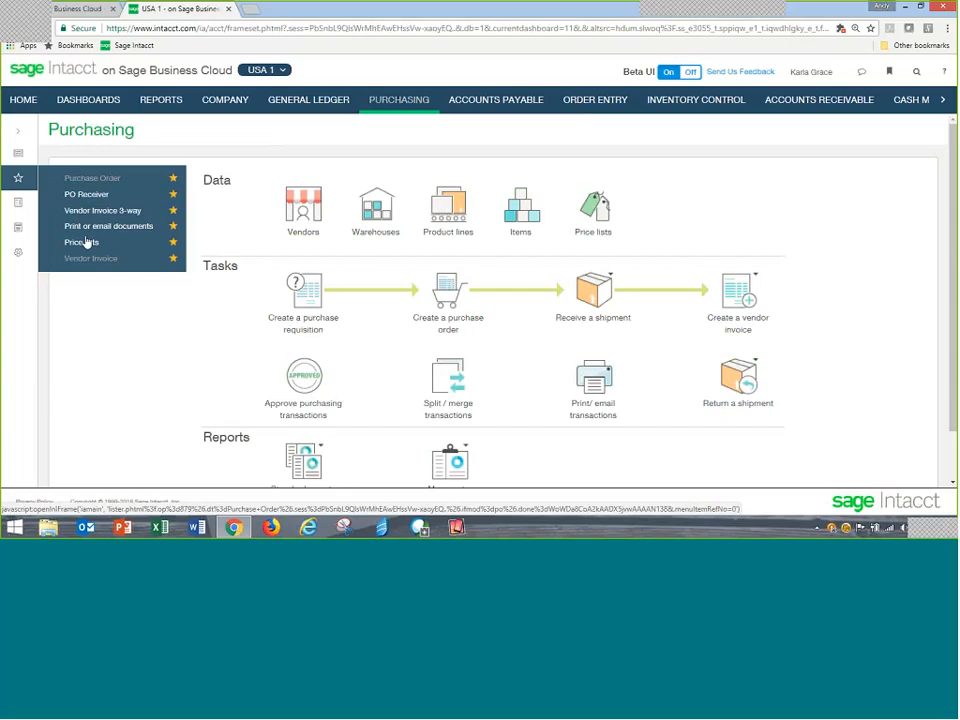
left_click(92, 179)
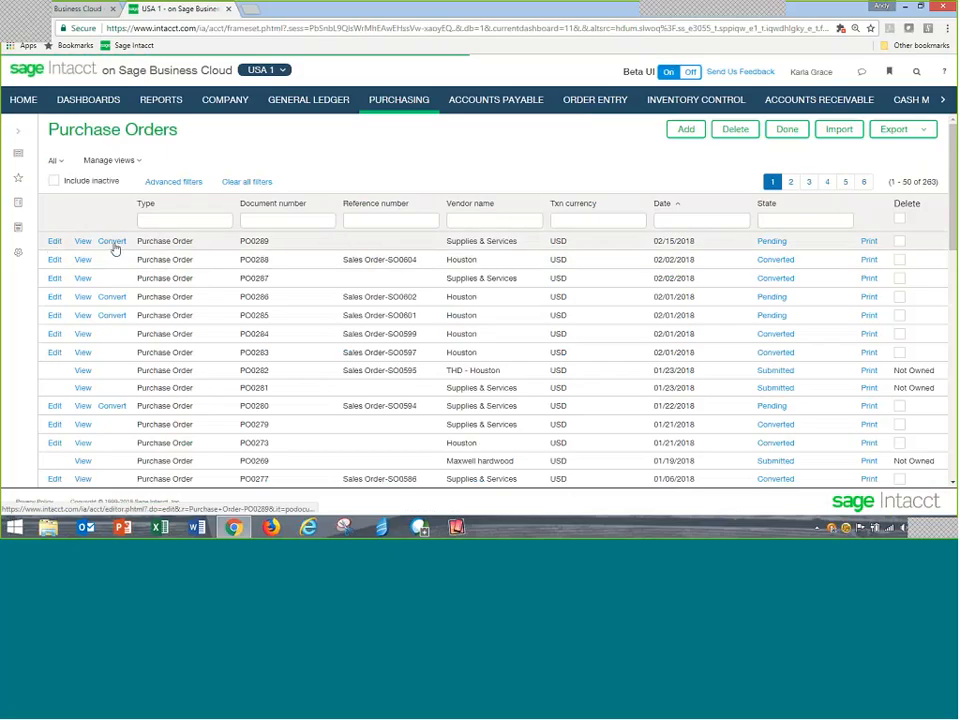
mouse_move(114, 246)
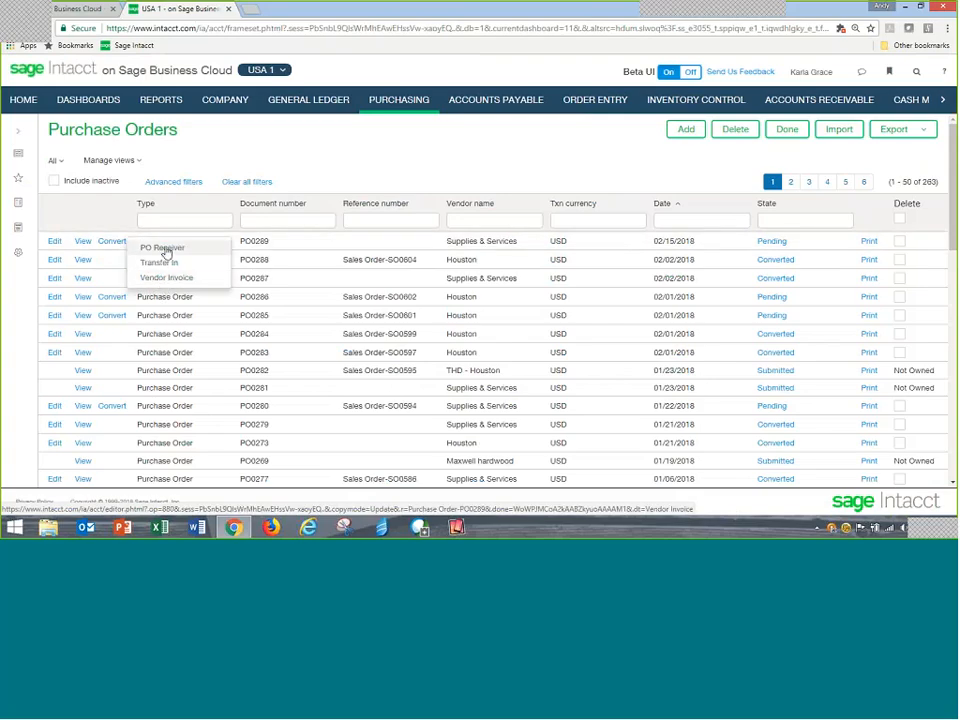
left_click(163, 248)
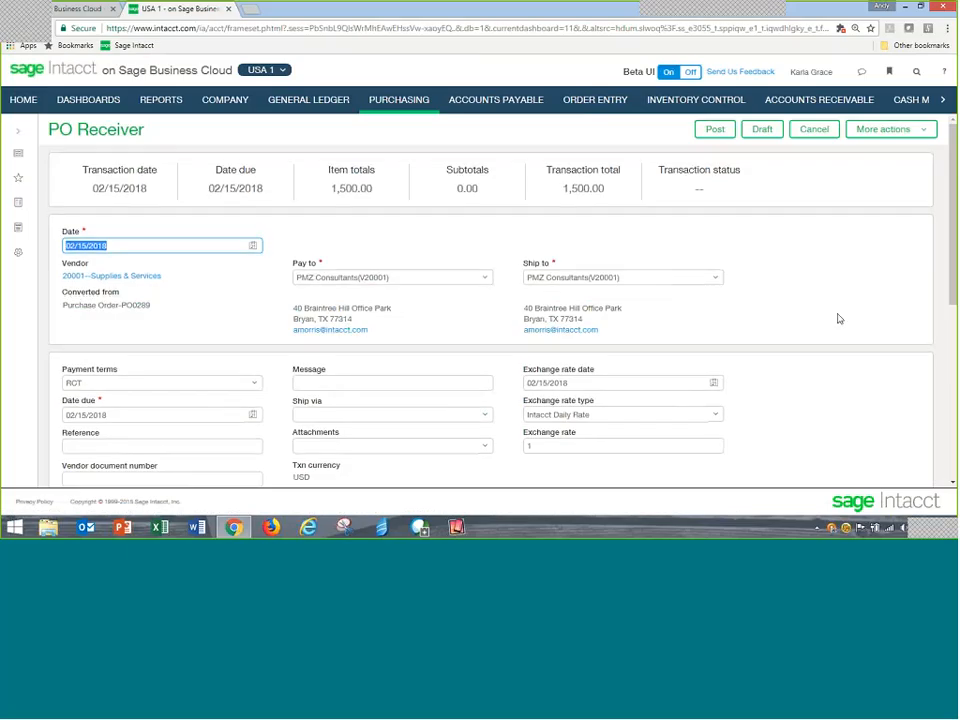
scroll(839, 318, "down", 1)
scroll(839, 318, "down", 1)
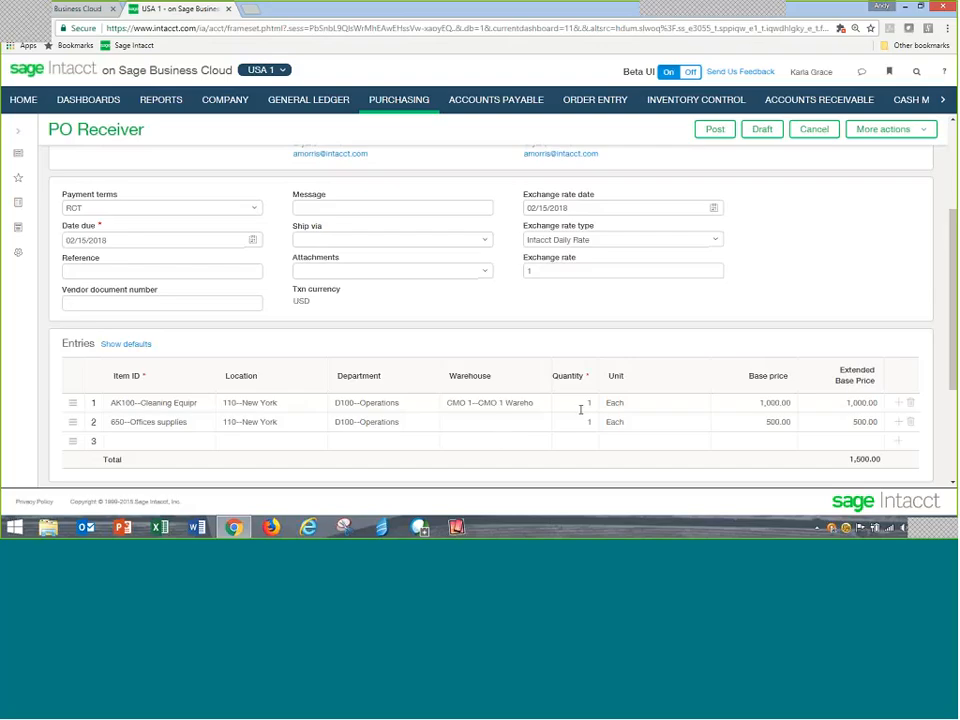
Step: Post the PO Receiver and convert the resulting 02/15/2018 Supplies & Services receiver into a Vendor Invoice 3-way
left_click(716, 129)
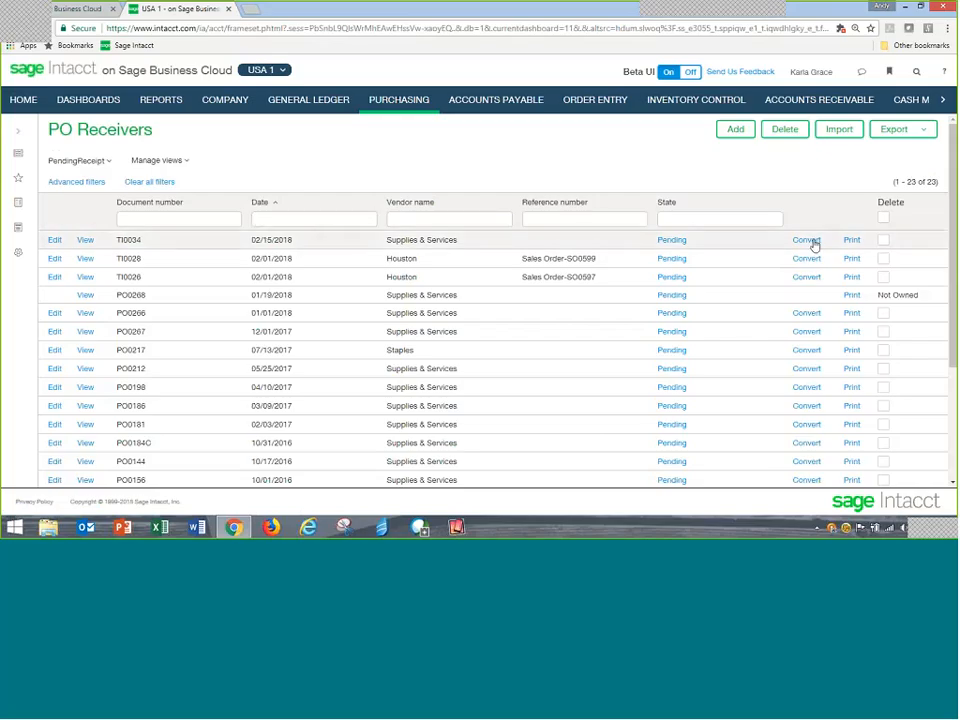
mouse_move(813, 244)
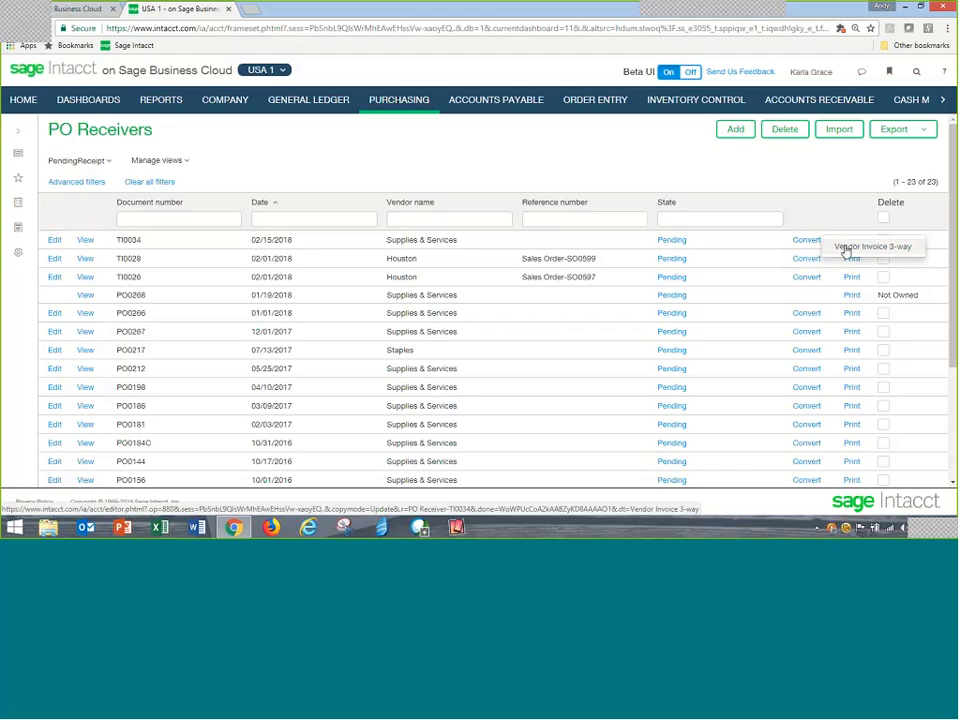
left_click(845, 251)
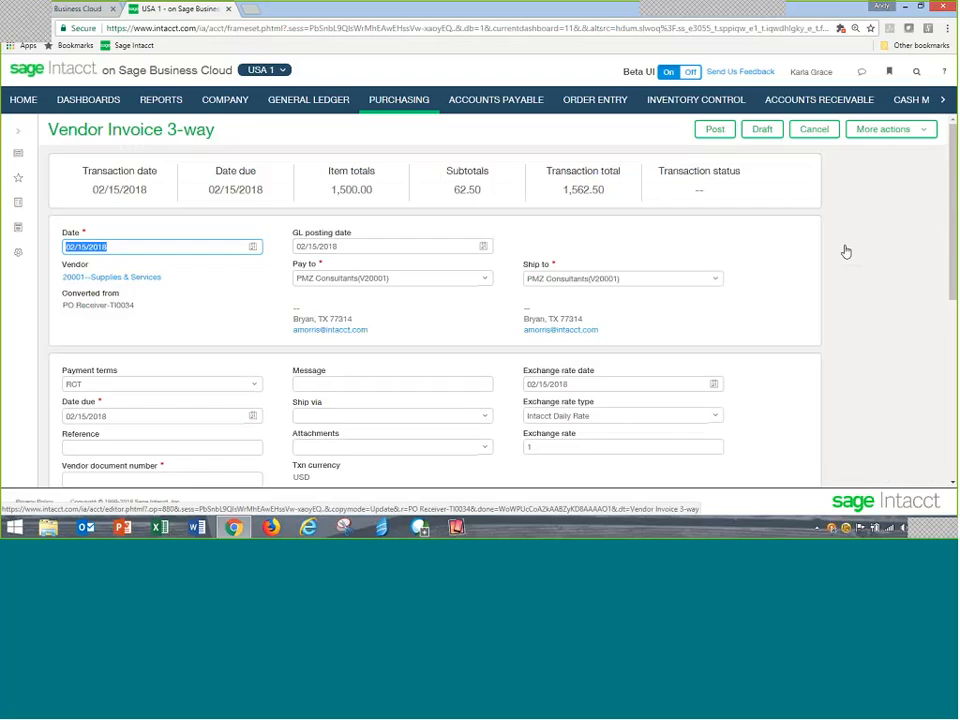
Step: Set the vendor document number of the Vendor Invoice 3-way to INV98273492
scroll(436, 348, "down", 1)
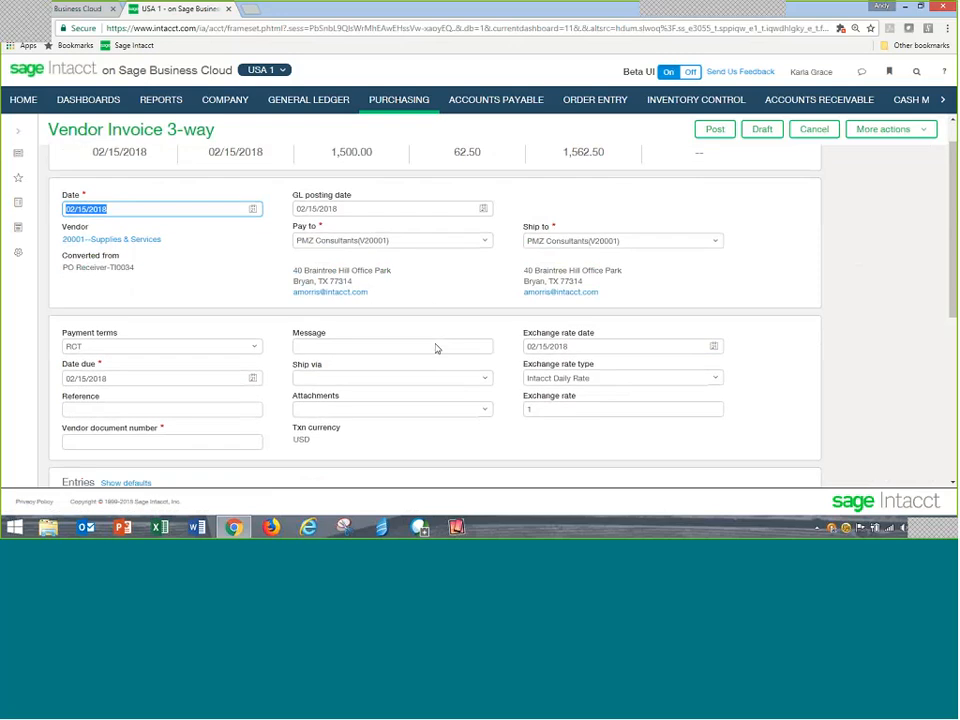
scroll(436, 348, "down", 2)
left_click(98, 361)
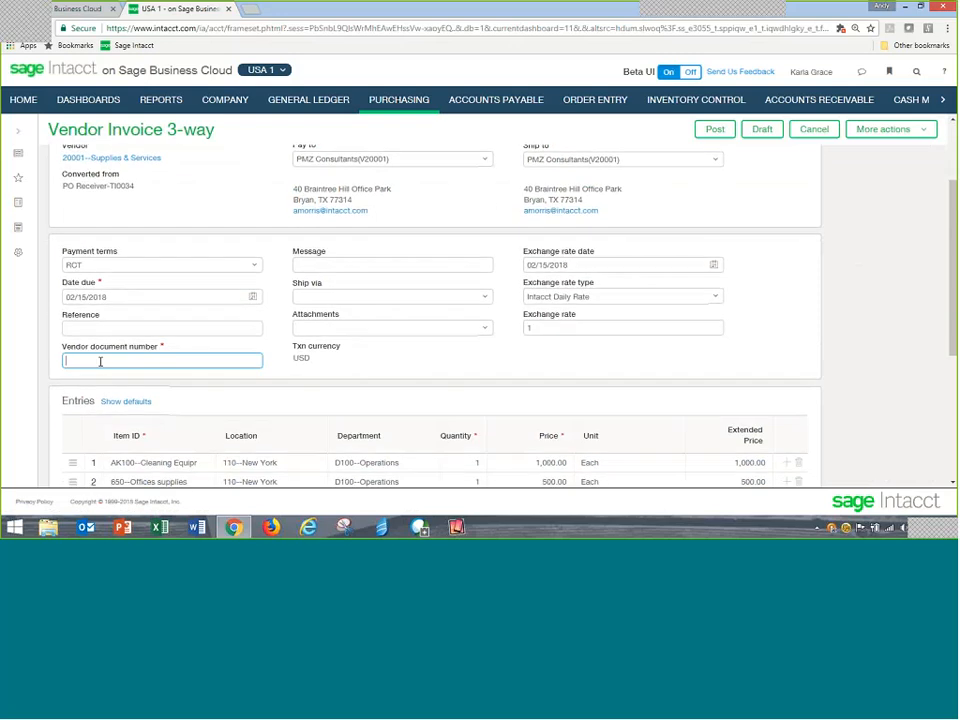
type("IN")
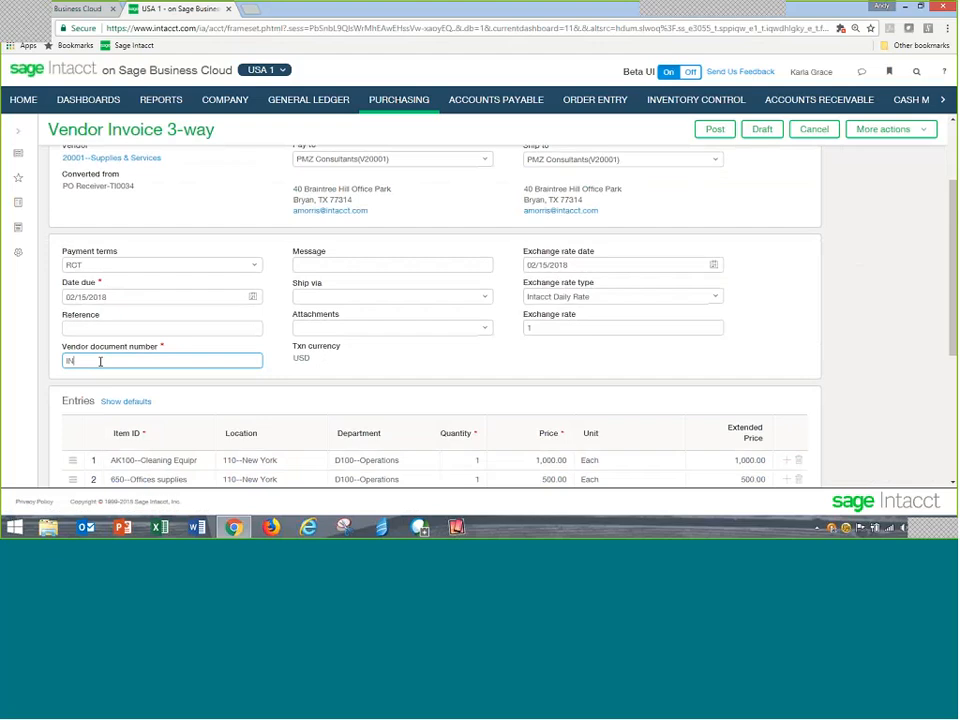
type("V98273492")
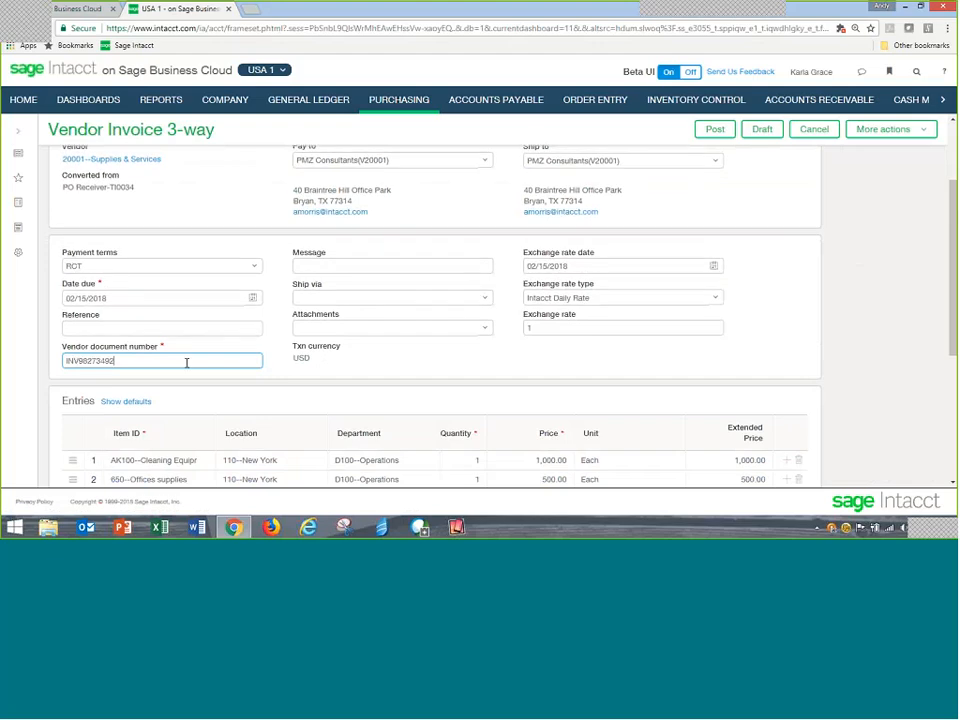
scroll(155, 347, "up", 3)
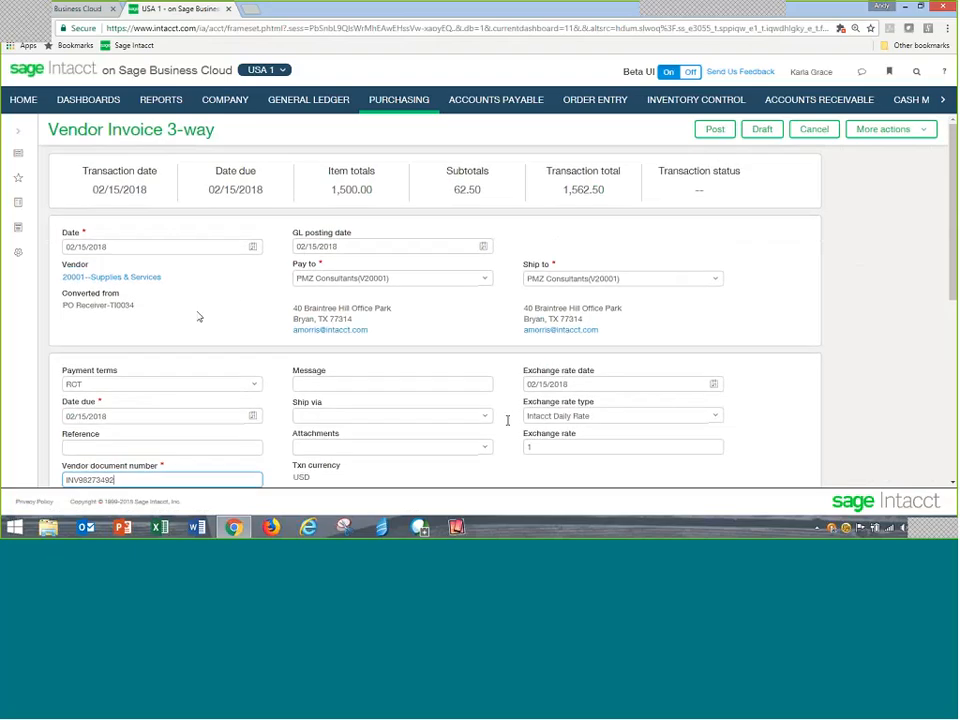
scroll(795, 399, "down", 3)
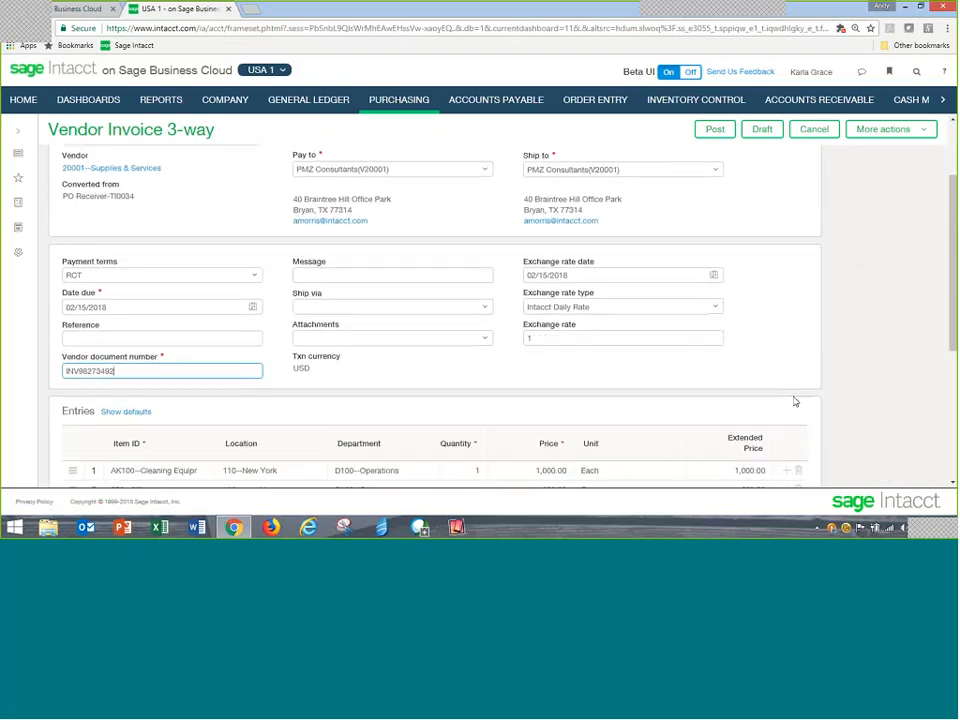
Step: Attach AAAreceipt.jpg from the Desktop folder to the vendor invoice, saving the attachment with the ID "id 987234"
left_click(444, 327)
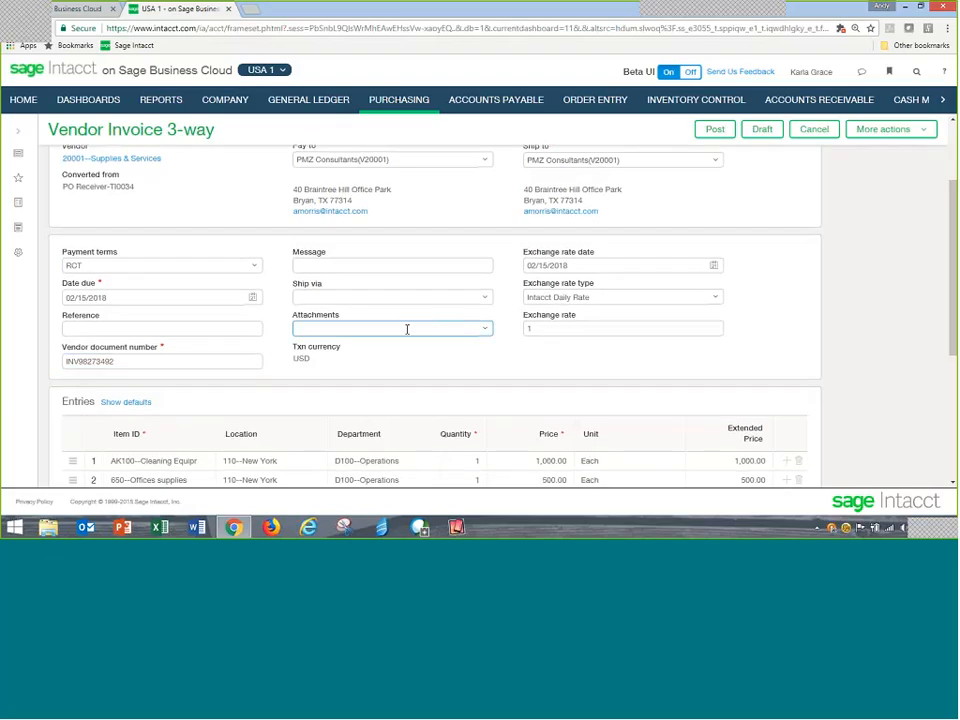
left_click(48, 527)
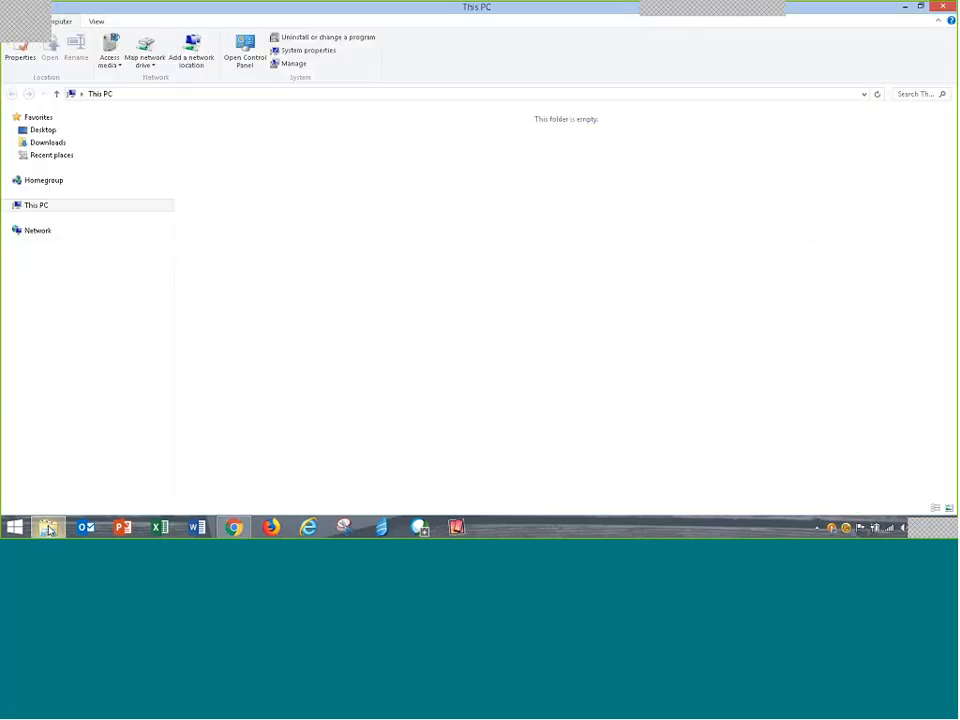
left_click(921, 7)
left_click(47, 411)
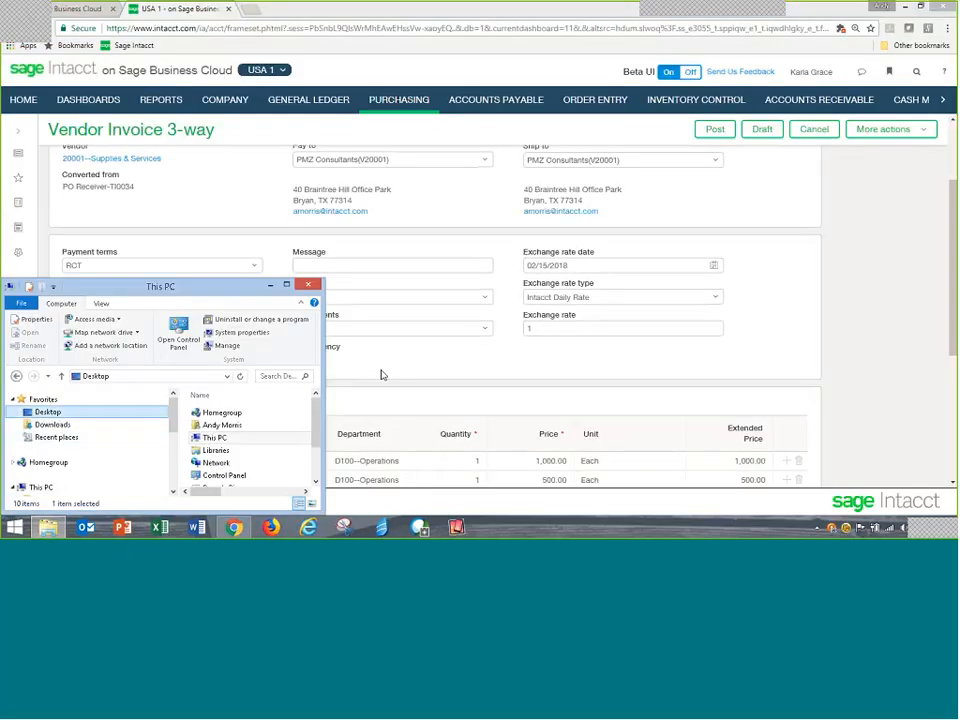
left_click(184, 437)
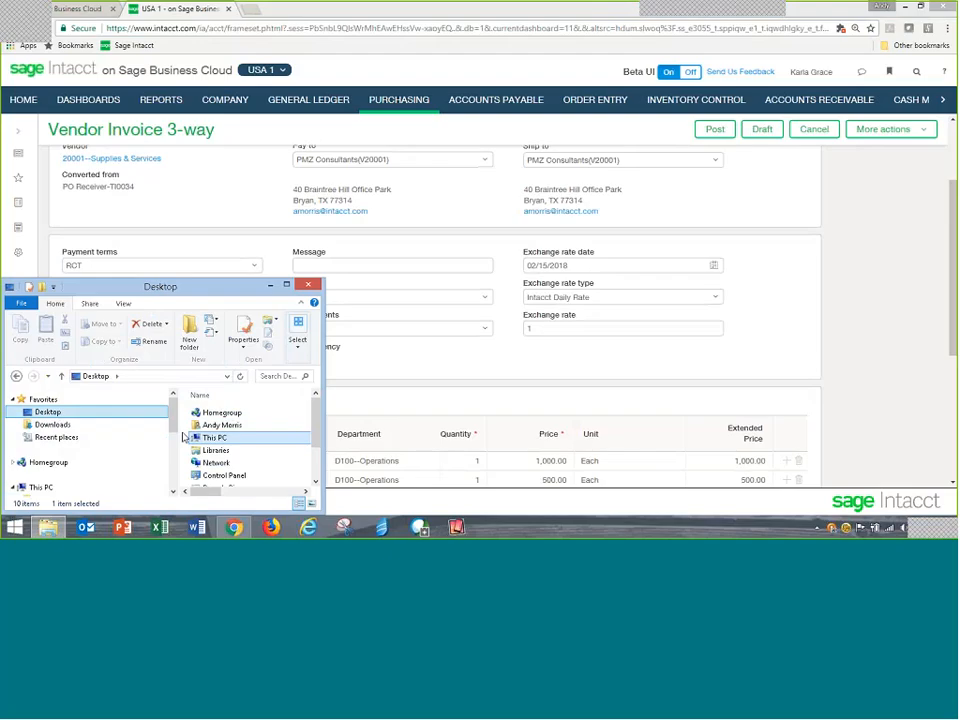
left_click_drag(318, 432, 321, 455)
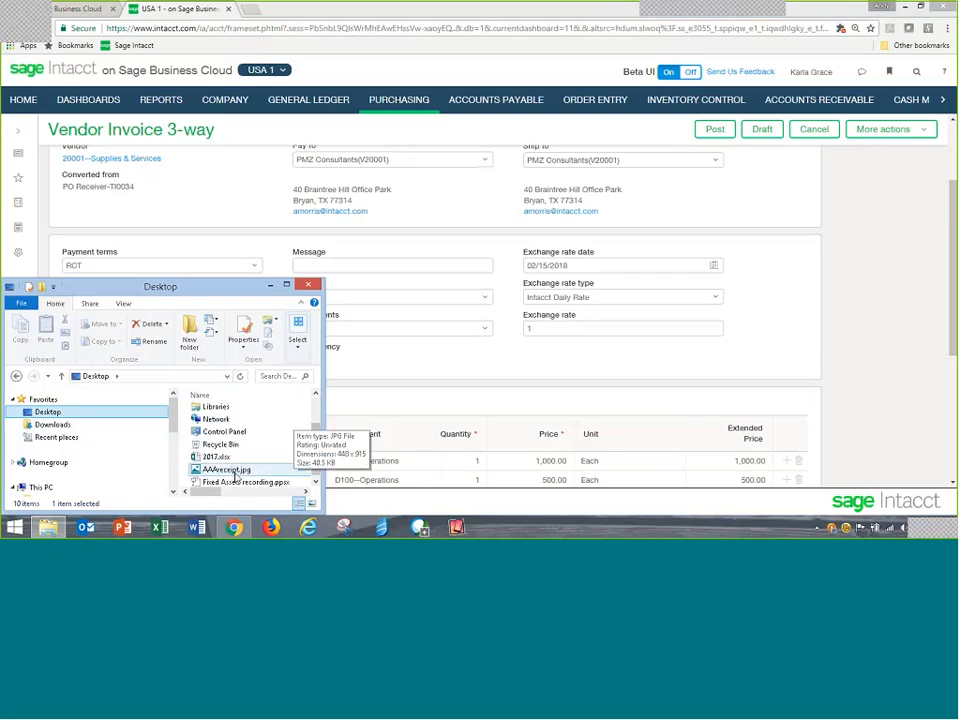
left_click_drag(235, 477, 444, 296)
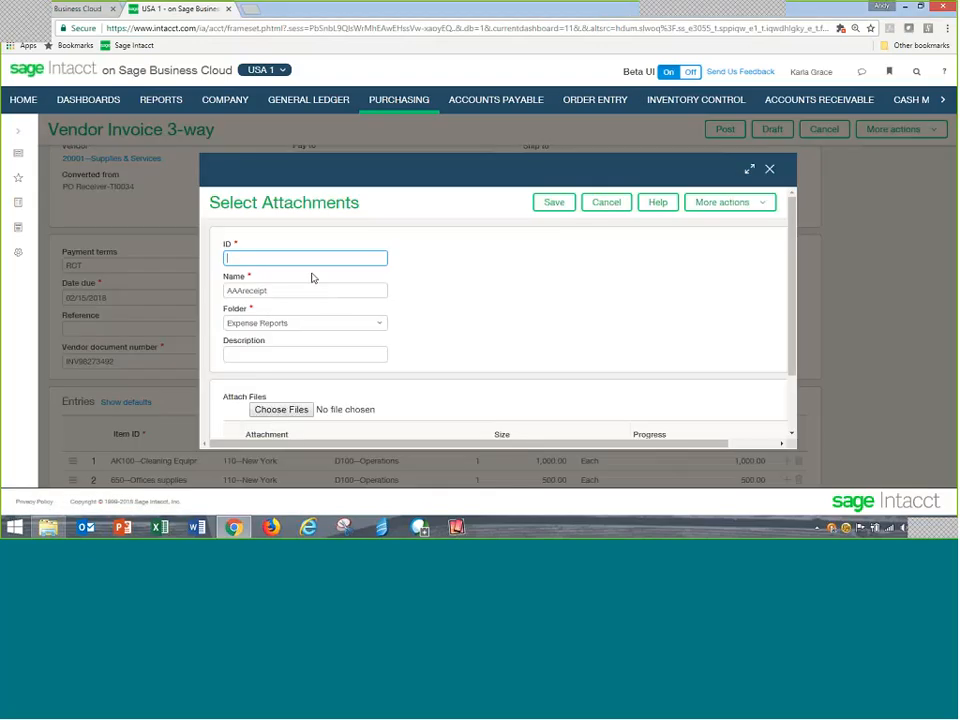
type("Id 987234")
left_click(484, 222)
left_click(554, 202)
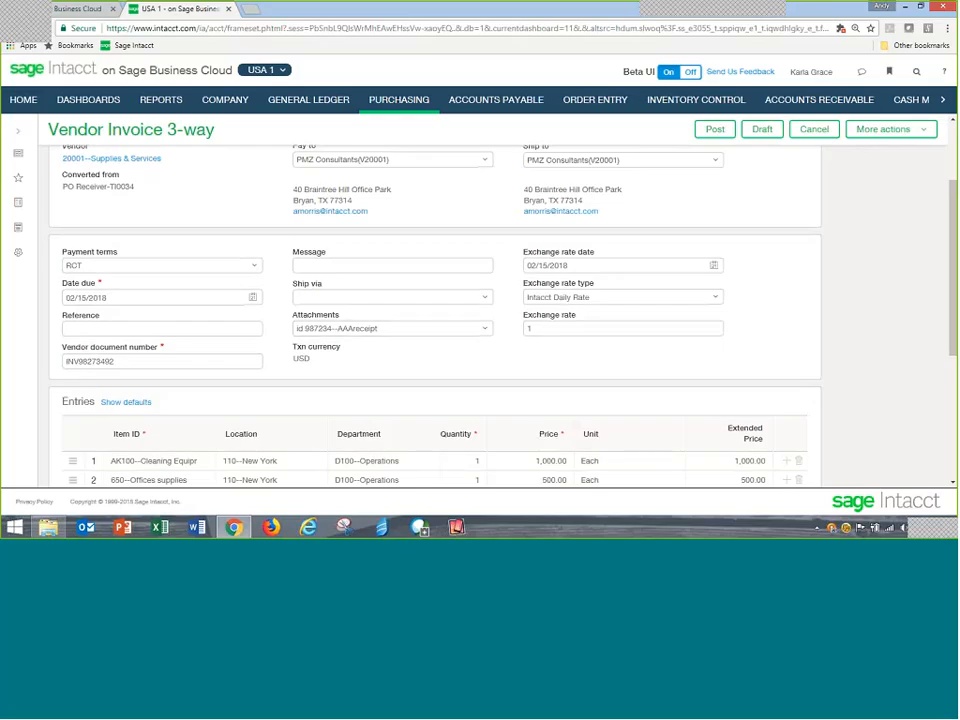
Step: Check the vendor invoice's entries and tax subtotals, and post the invoice
scroll(208, 404, "down", 5)
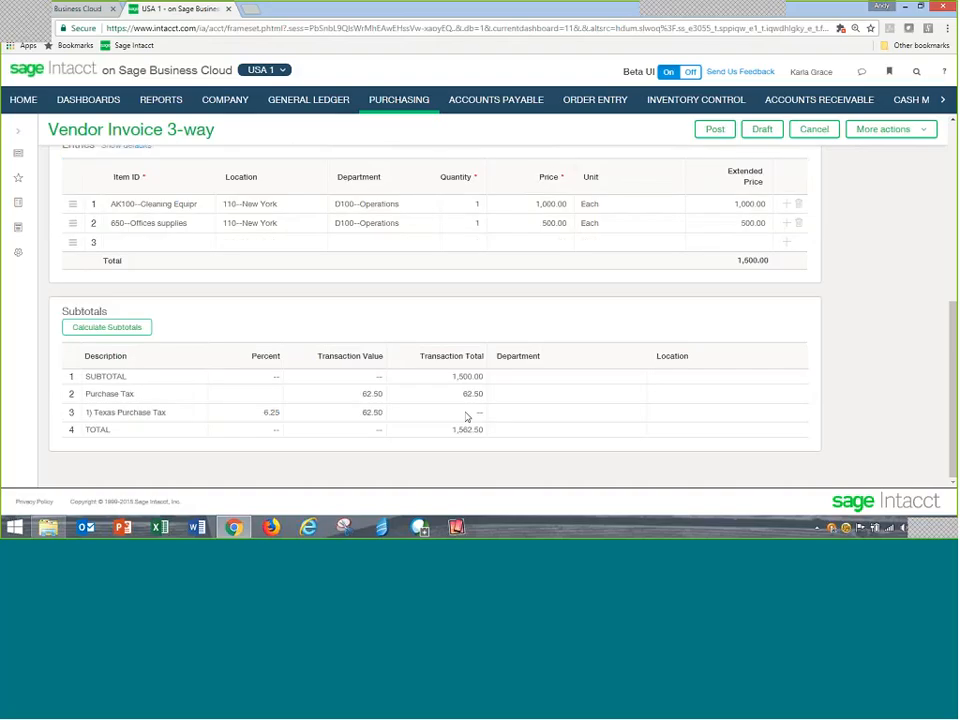
scroll(530, 405, "up", 3)
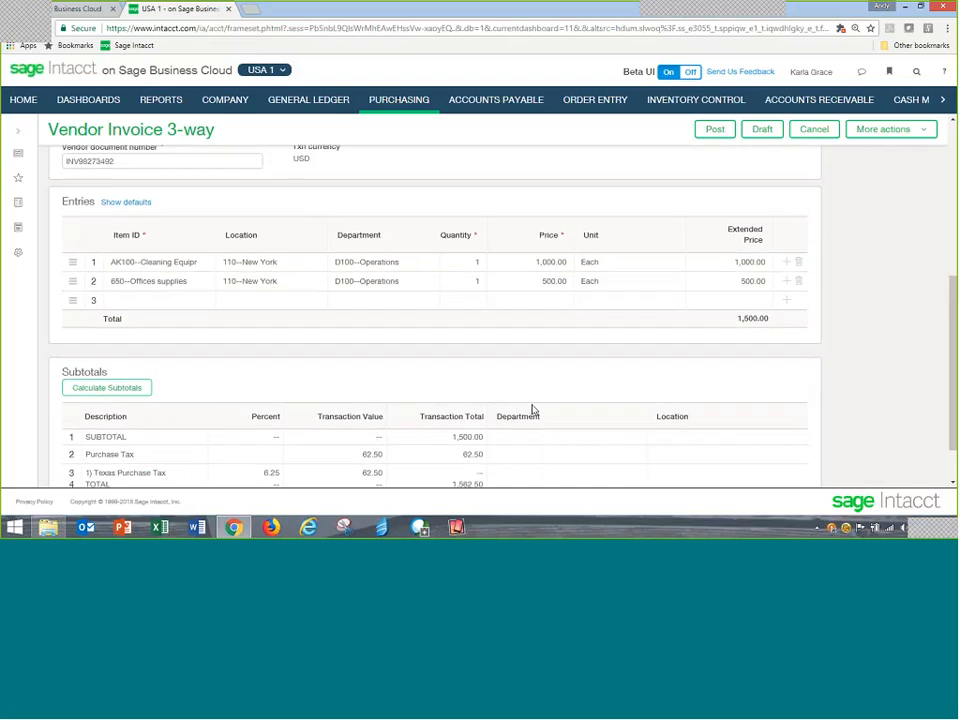
scroll(532, 408, "up", 3)
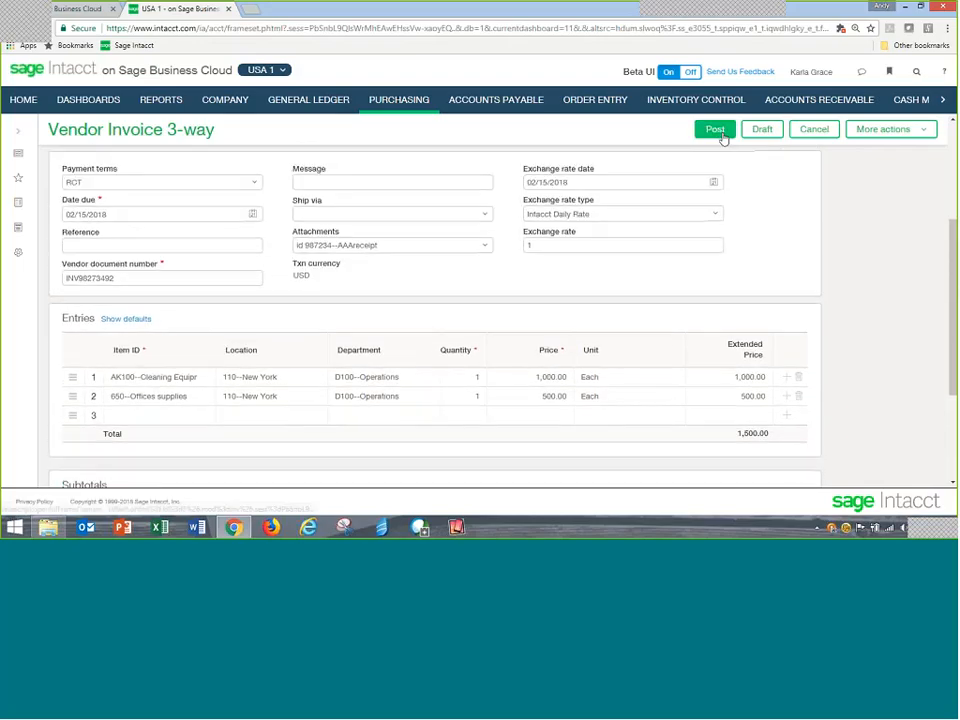
left_click(720, 134)
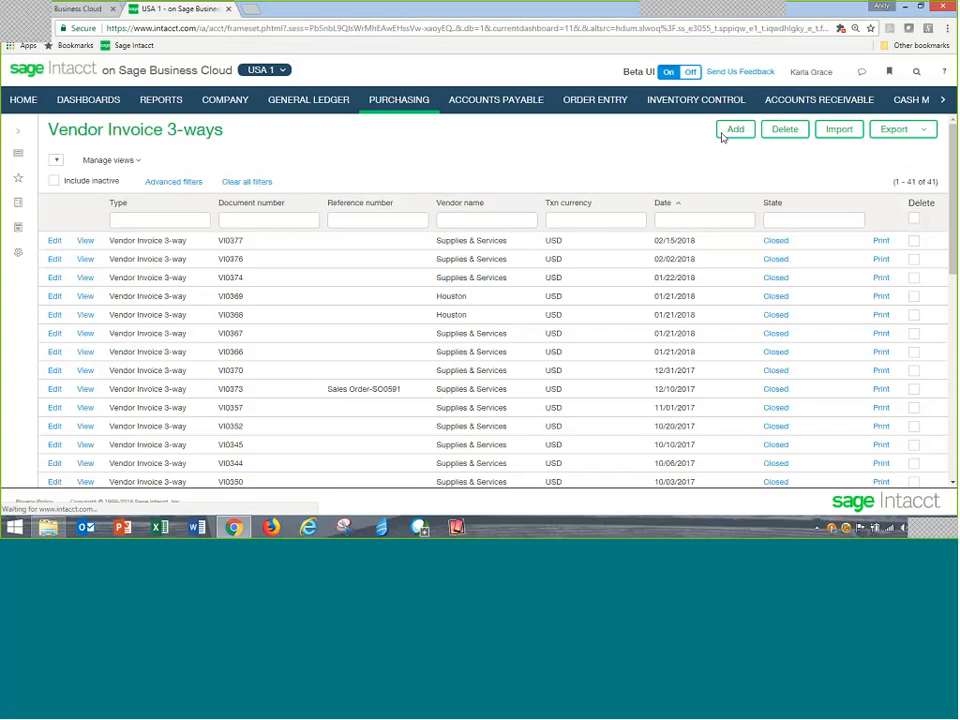
Step: Open the 02/15/2018 Supplies & Services vendor invoice's history and examine the linked PO Receiver and Purchase Order
left_click(56, 243)
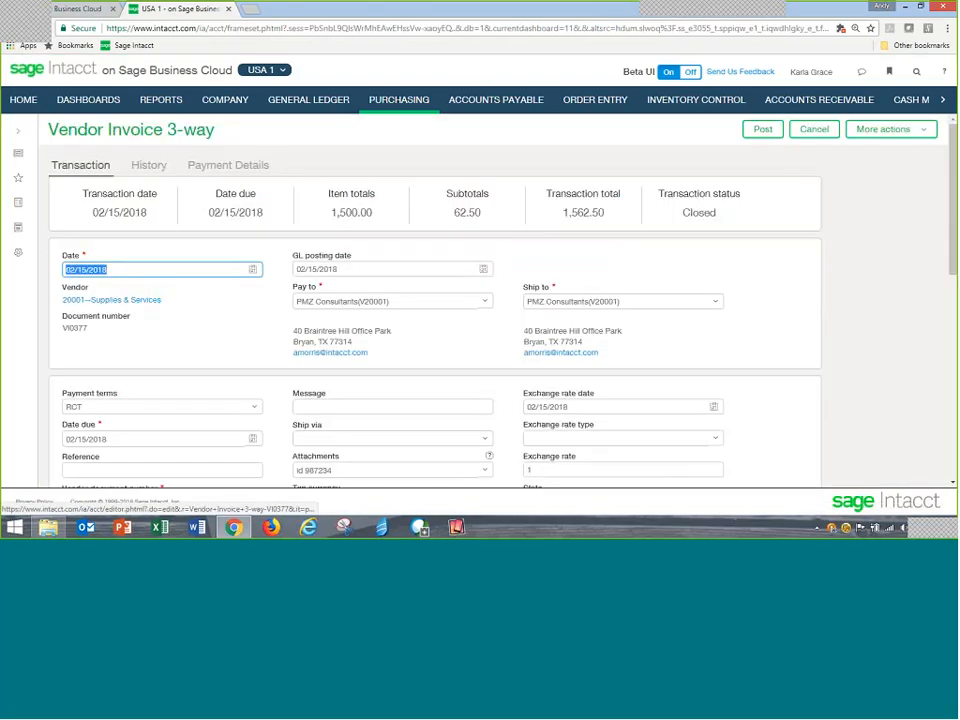
left_click(153, 170)
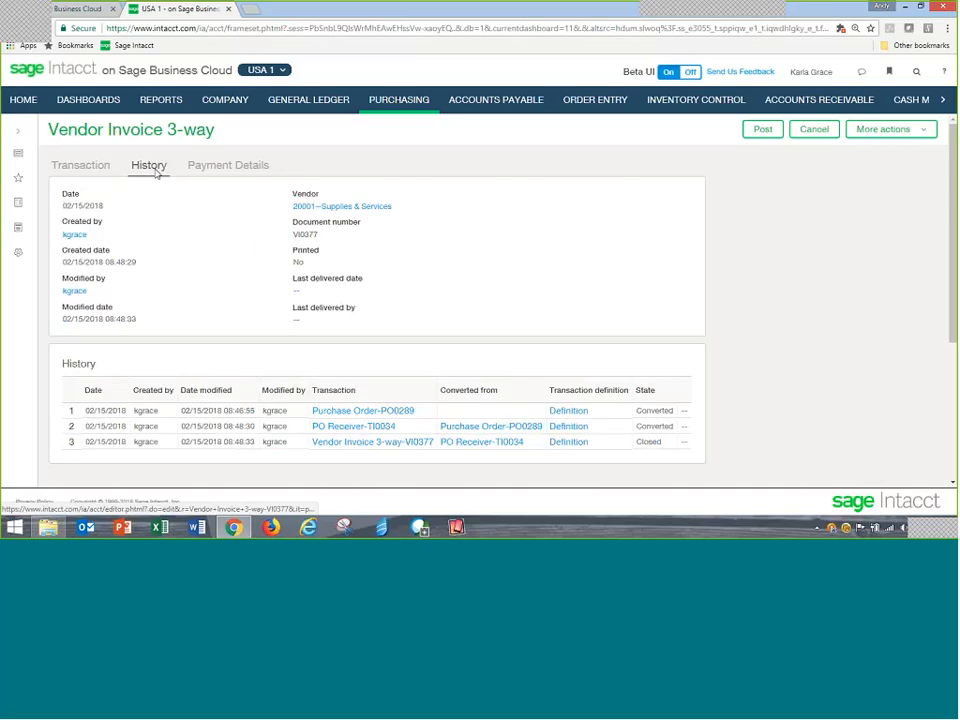
left_click(351, 429)
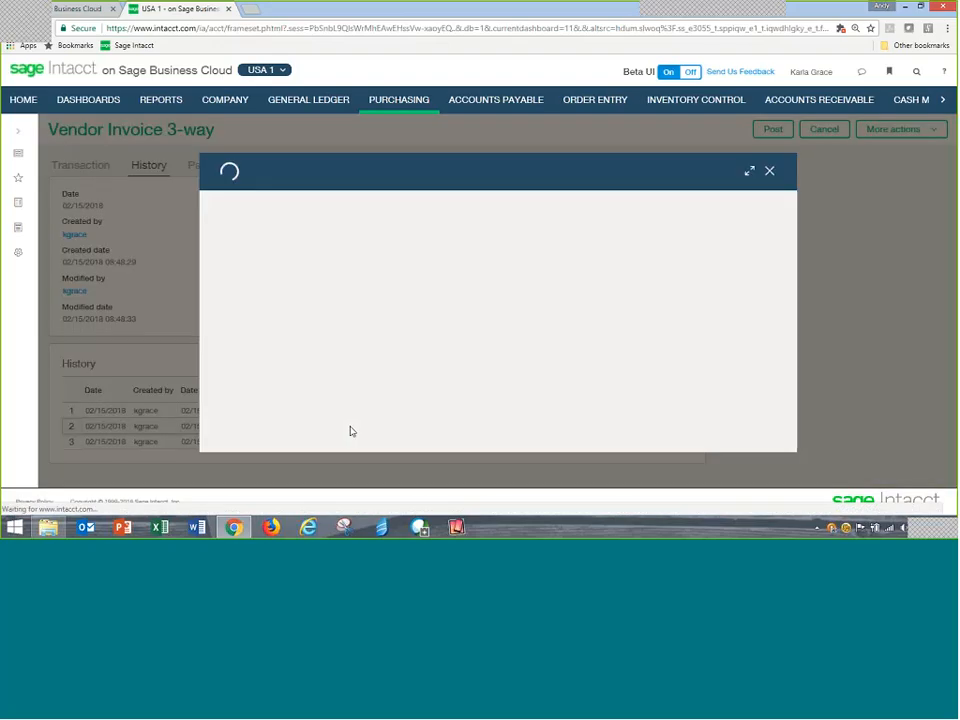
scroll(590, 375, "down", 5)
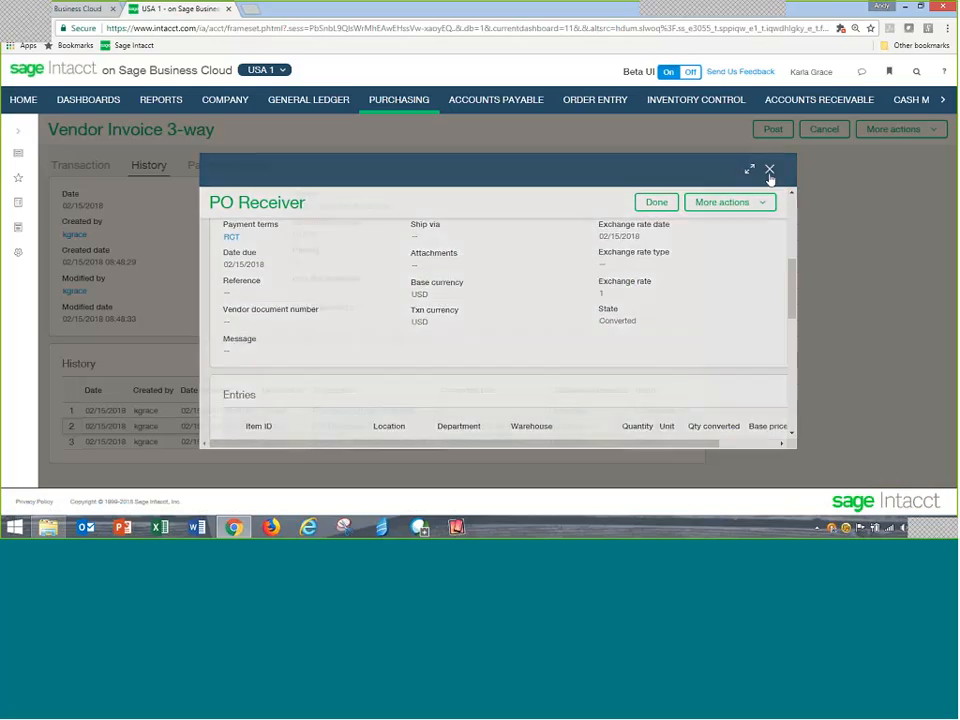
left_click(769, 170)
left_click(333, 412)
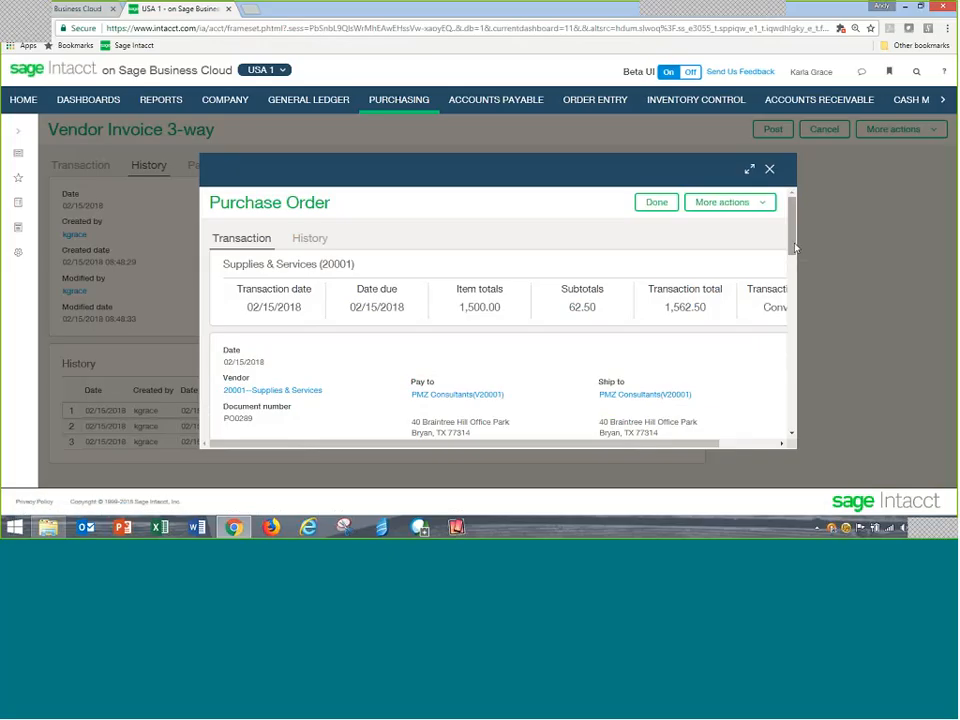
left_click_drag(795, 247, 795, 206)
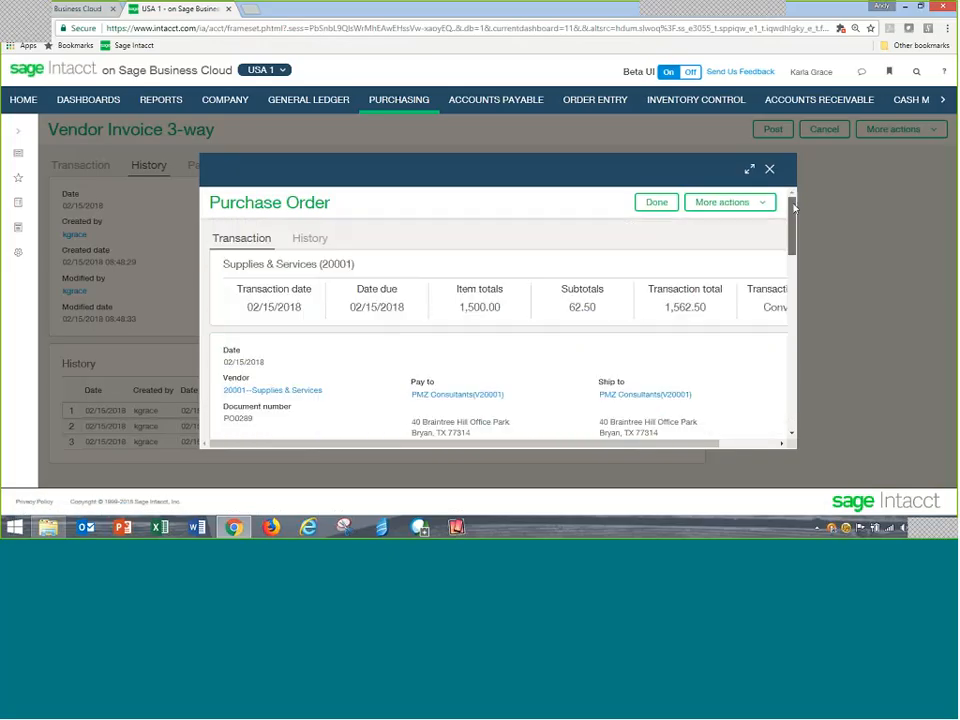
left_click(770, 171)
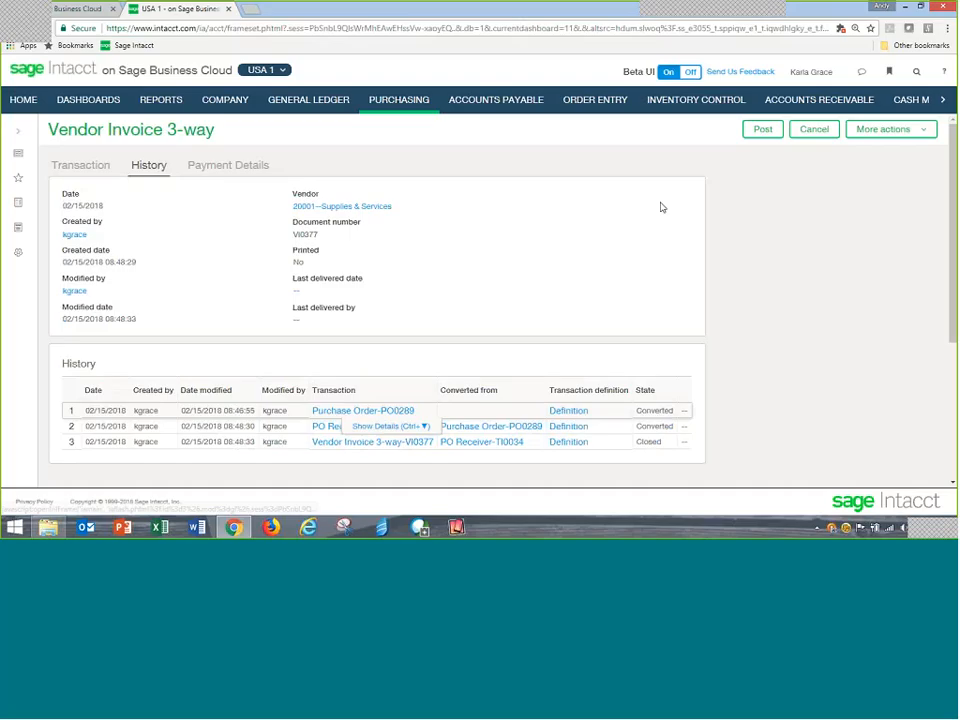
Step: Leave the vendor invoice and run the General Ledger Report with start and end dates of 02/15/2018
left_click(289, 100)
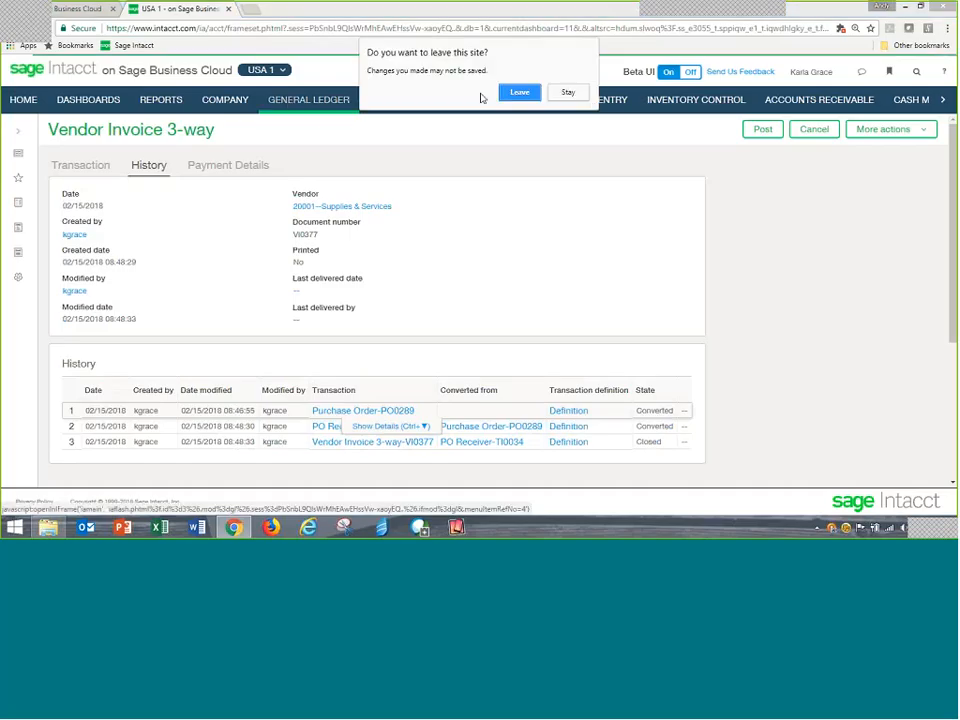
left_click(519, 92)
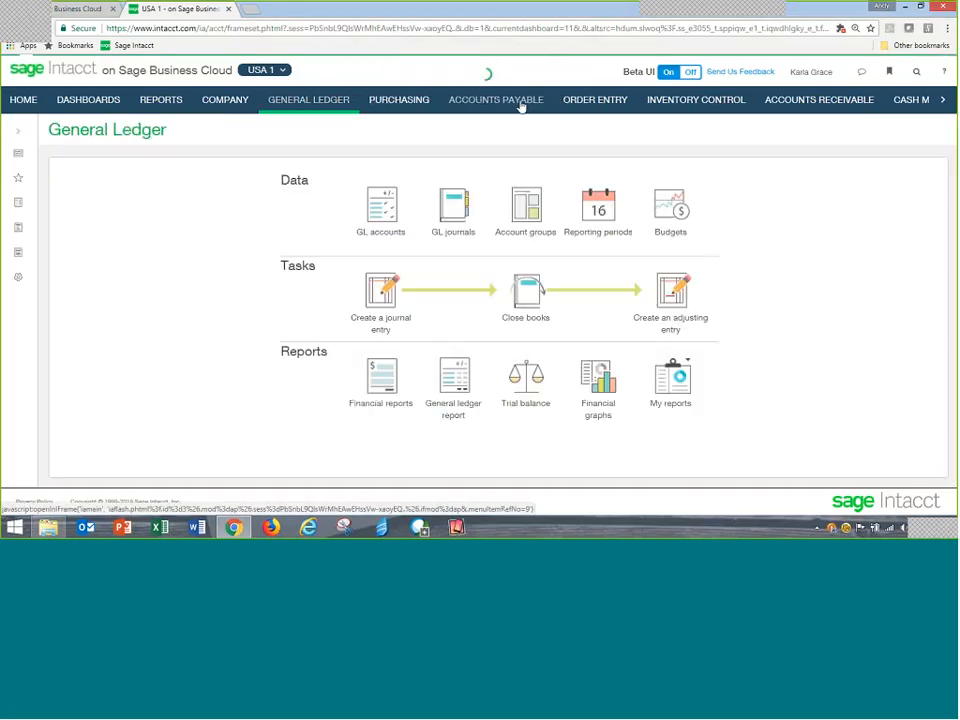
left_click(460, 394)
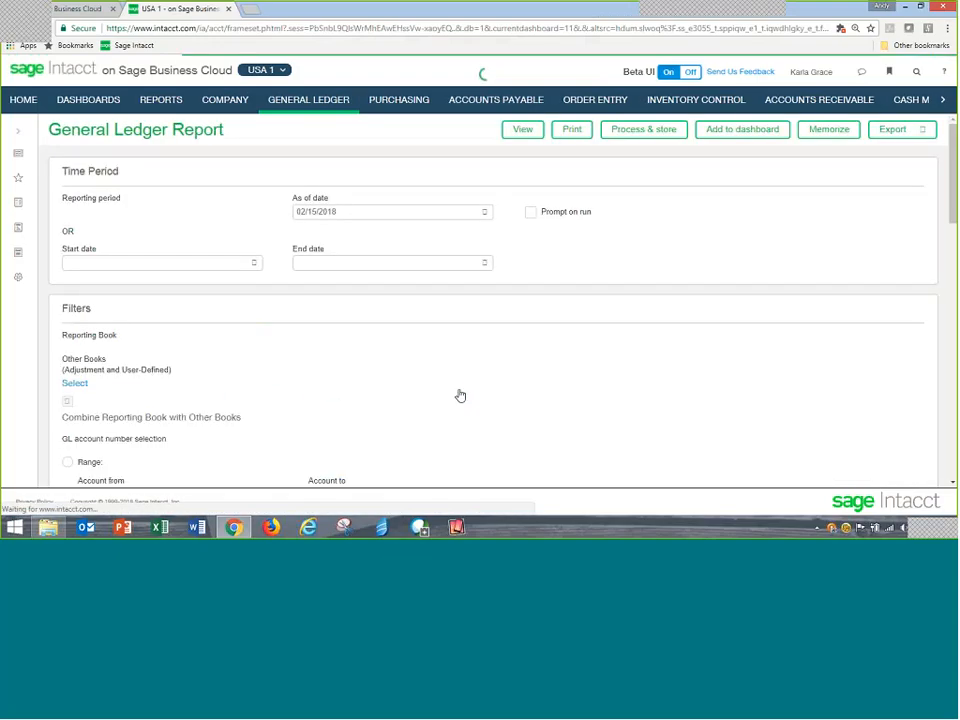
left_click(343, 263)
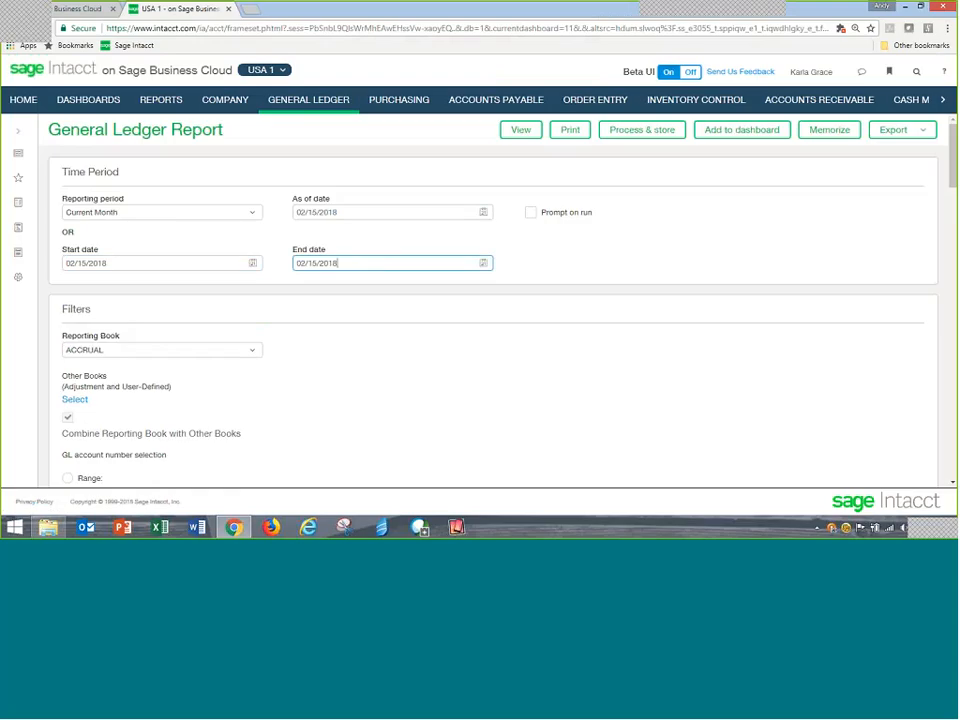
left_click(518, 130)
left_click(519, 159)
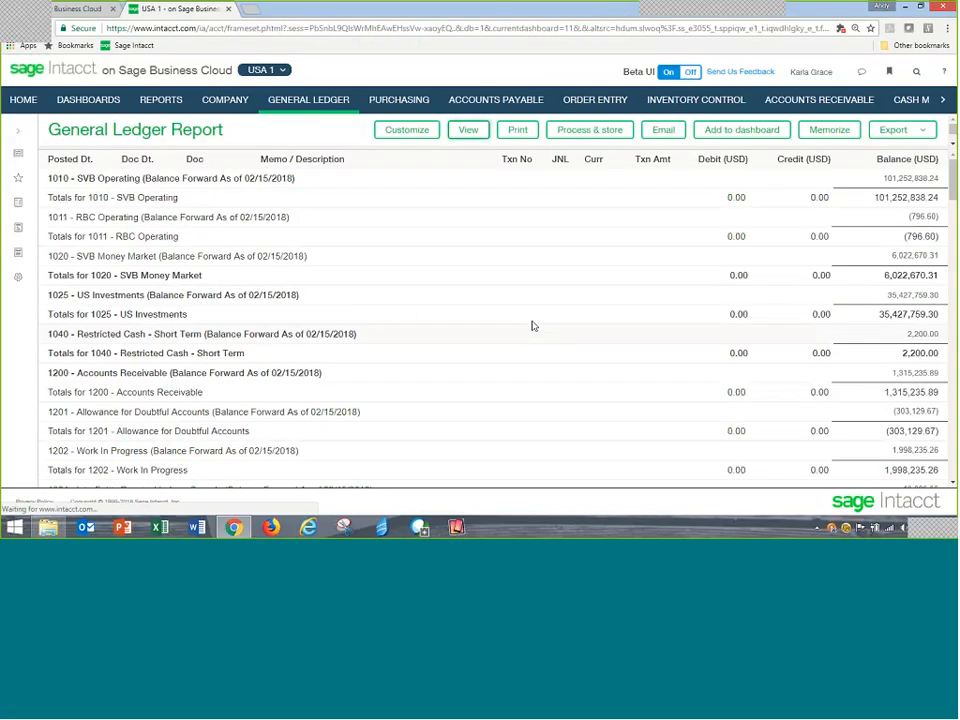
Step: Examine the report's PO Receiver and Supplies & Services bill postings under Inventory, Accounts Payable, Accrued Not Vouchered, Sales and Use Tax Cost and Office Supplies
scroll(530, 324, "down", 3)
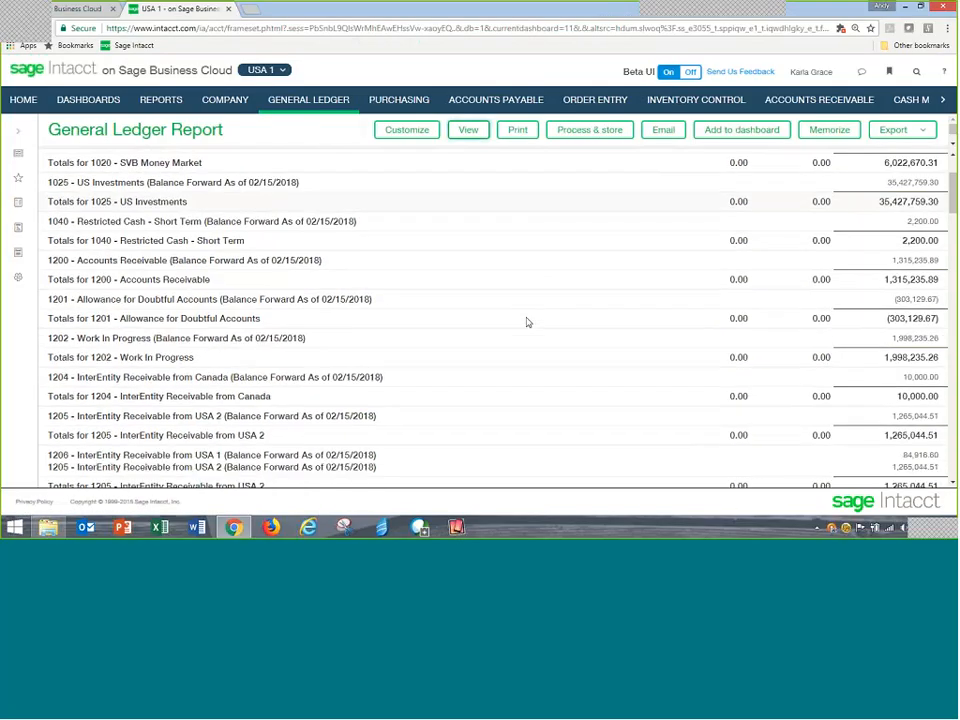
scroll(528, 322, "down", 3)
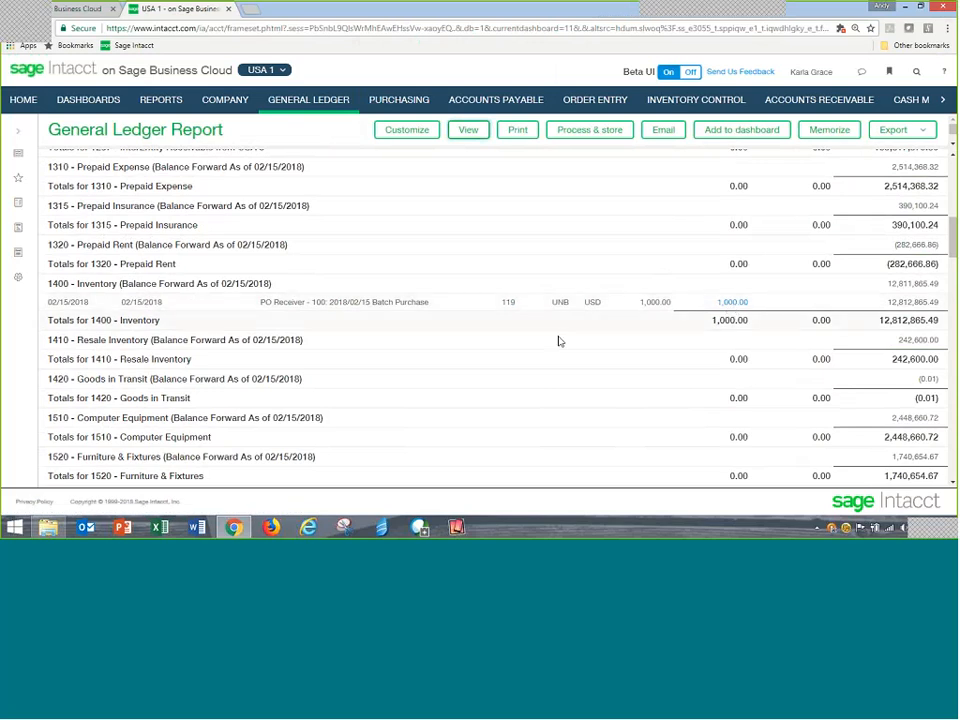
scroll(588, 362, "down", 5)
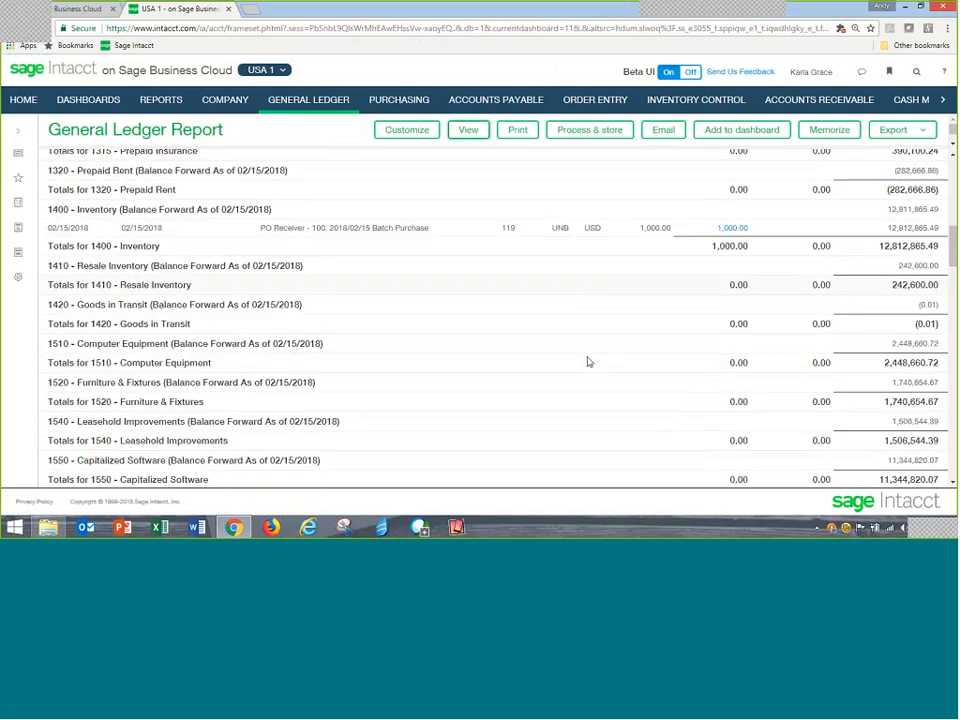
scroll(588, 362, "down", 10)
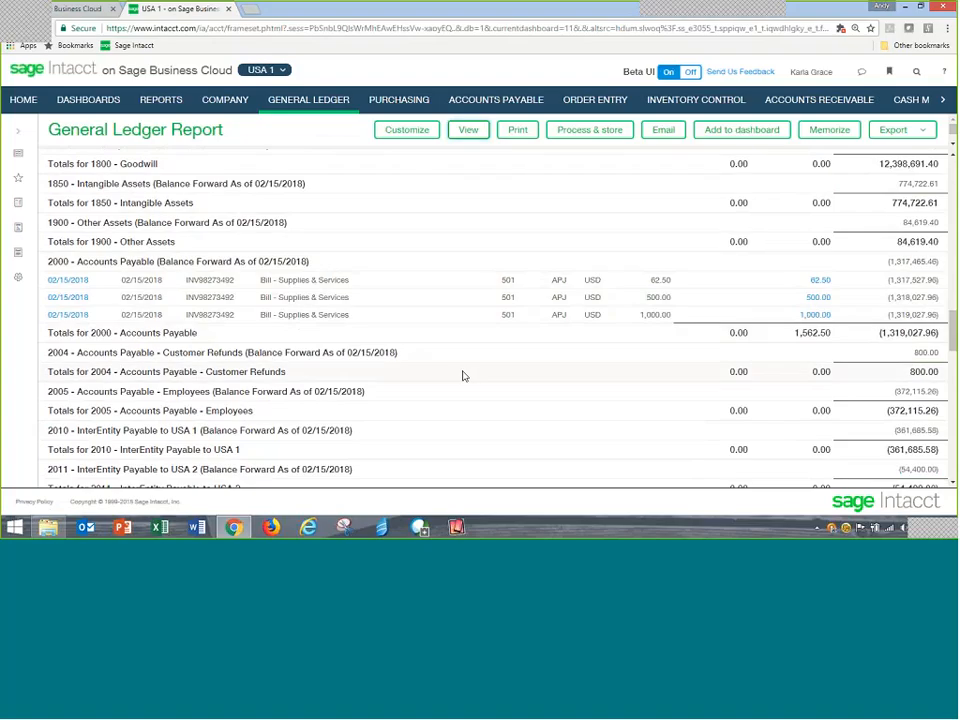
scroll(463, 376, "down", 8)
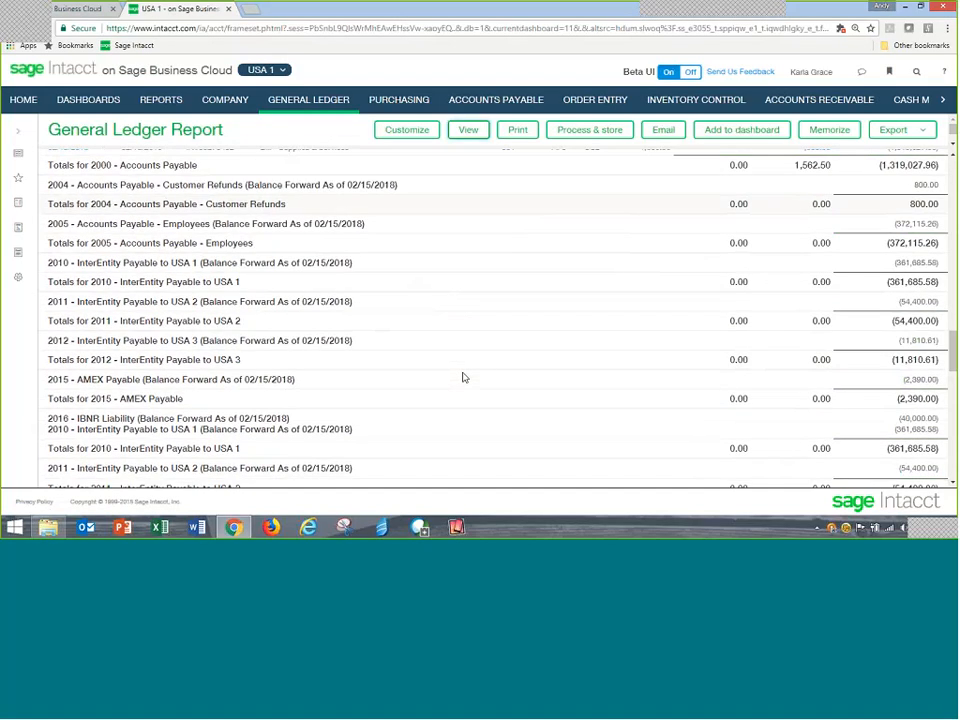
scroll(463, 376, "down", 8)
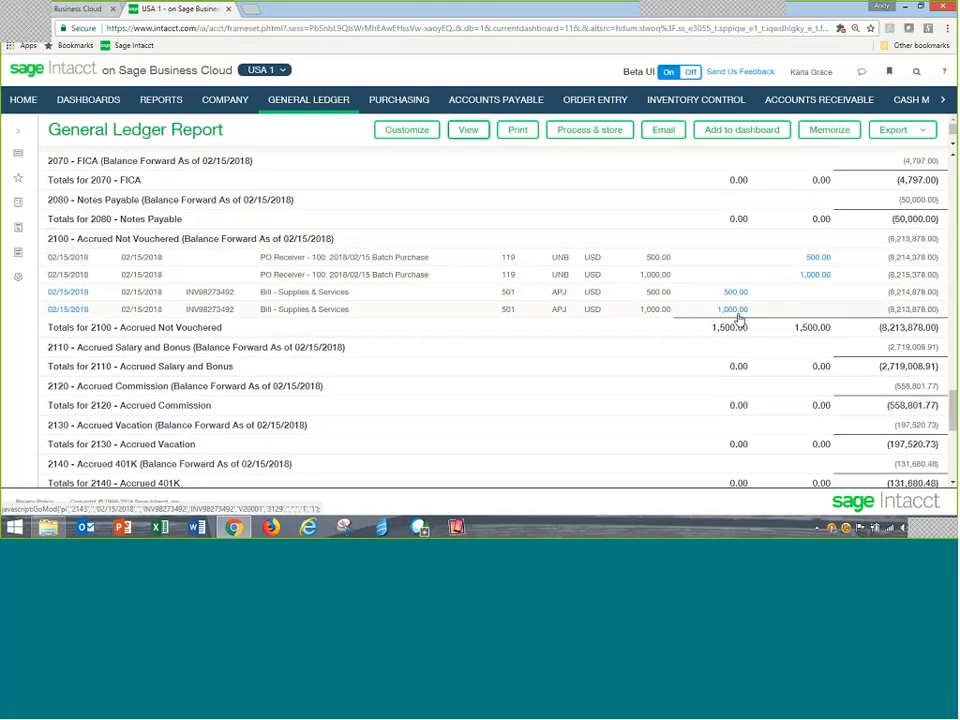
scroll(480, 369, "down", 2)
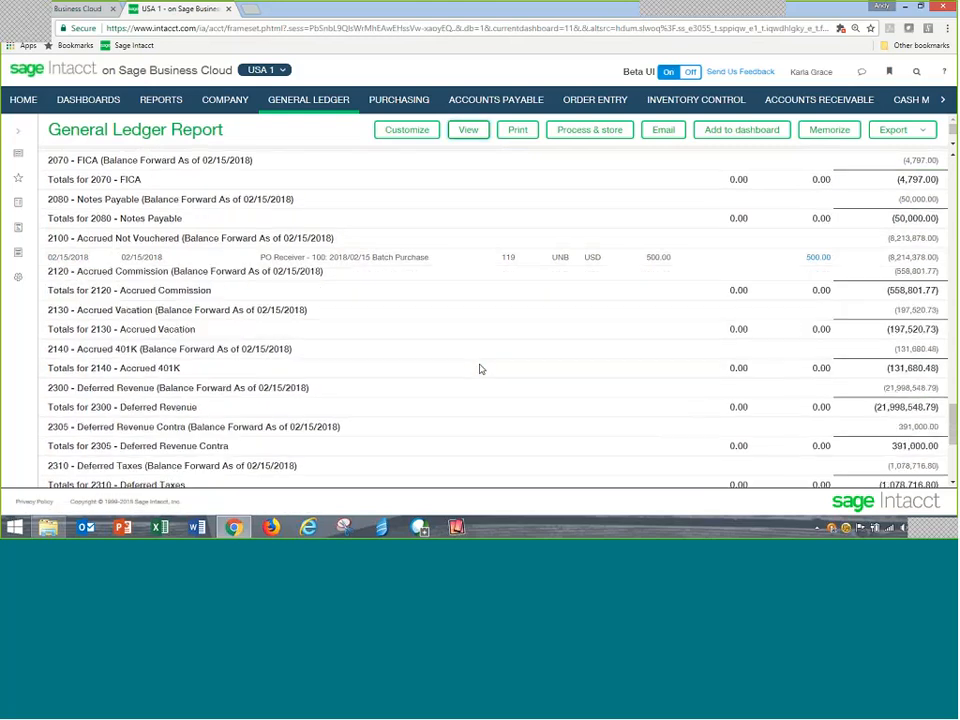
scroll(480, 369, "down", 5)
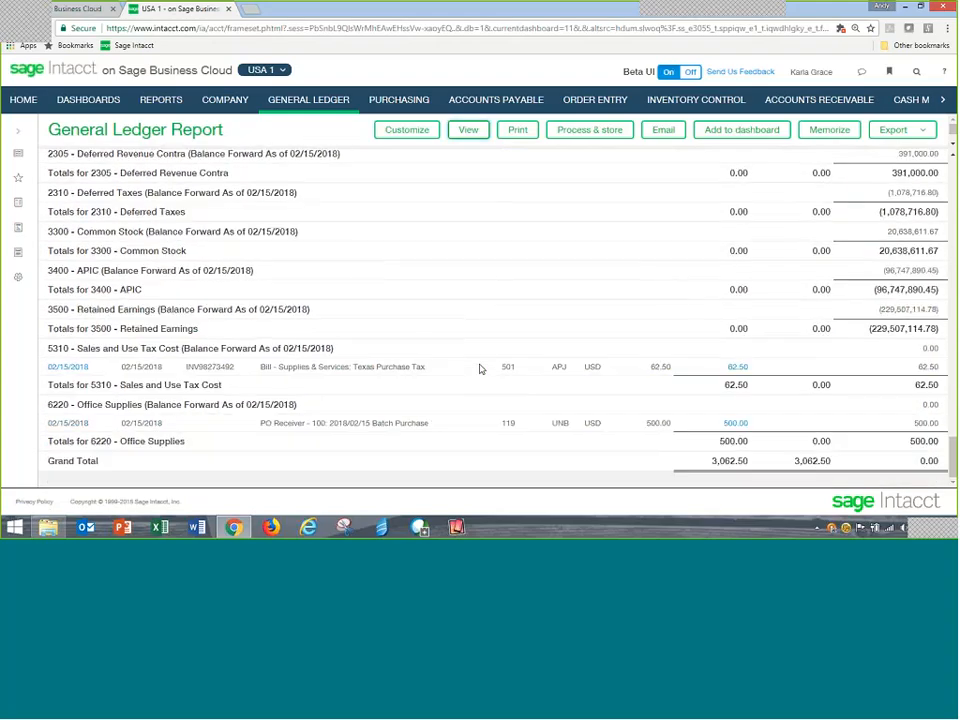
left_click(738, 371)
Step: Return to the Purchasing overview and look through its tasks and reports
left_click(395, 100)
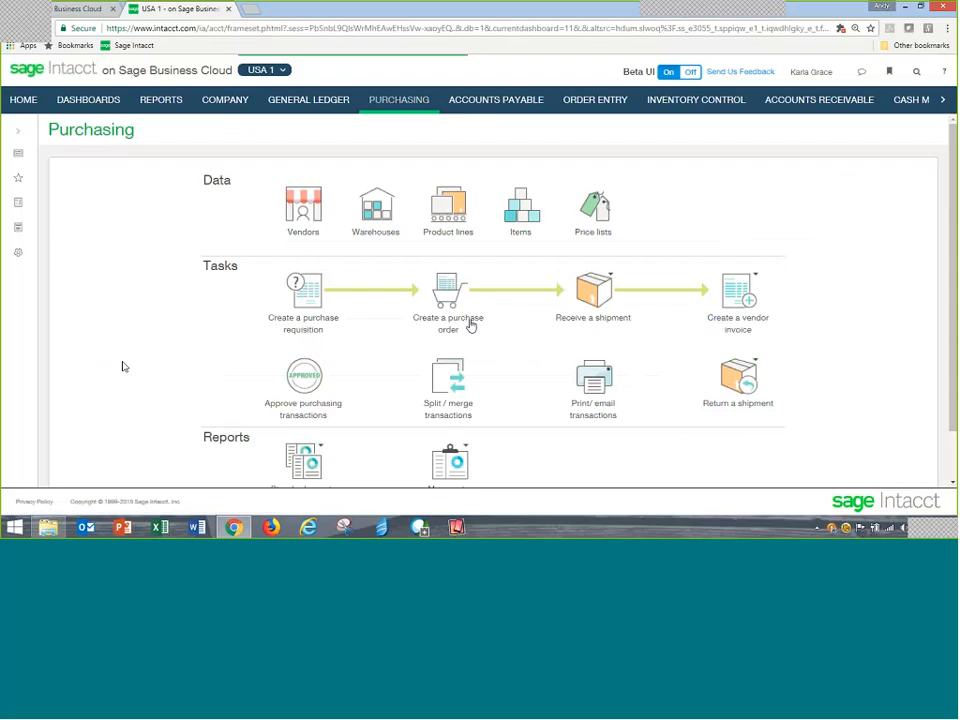
scroll(118, 365, "down", 2)
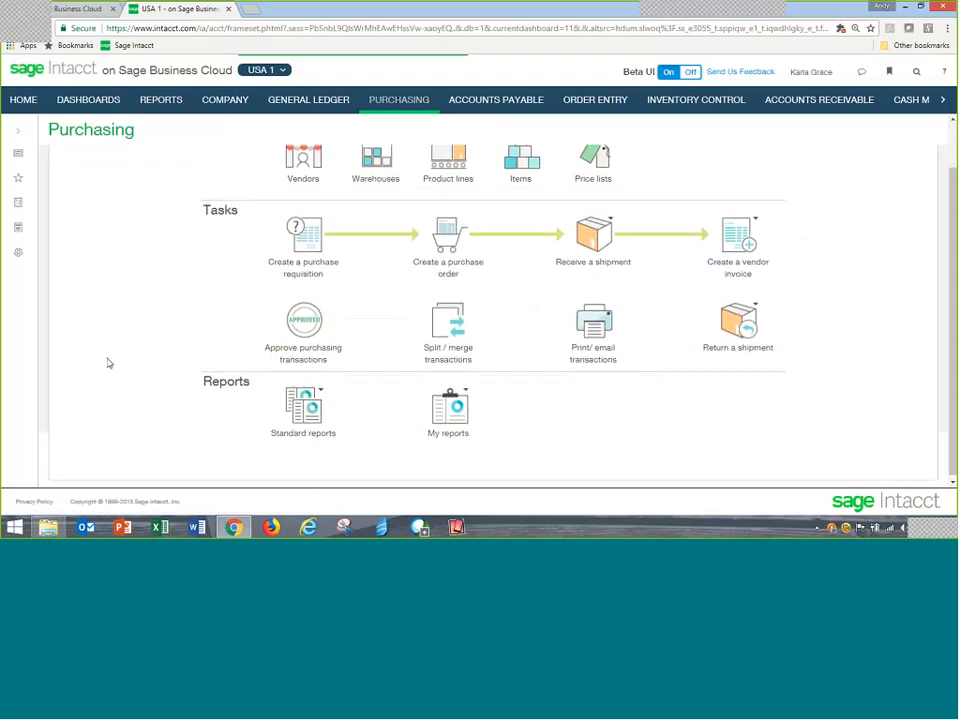